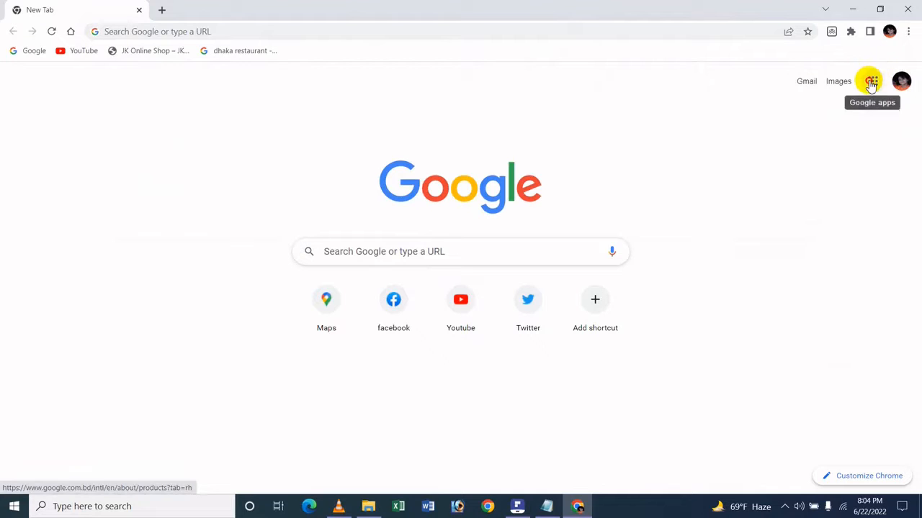
left_click(872, 84)
scroll(827, 266, "down", 5)
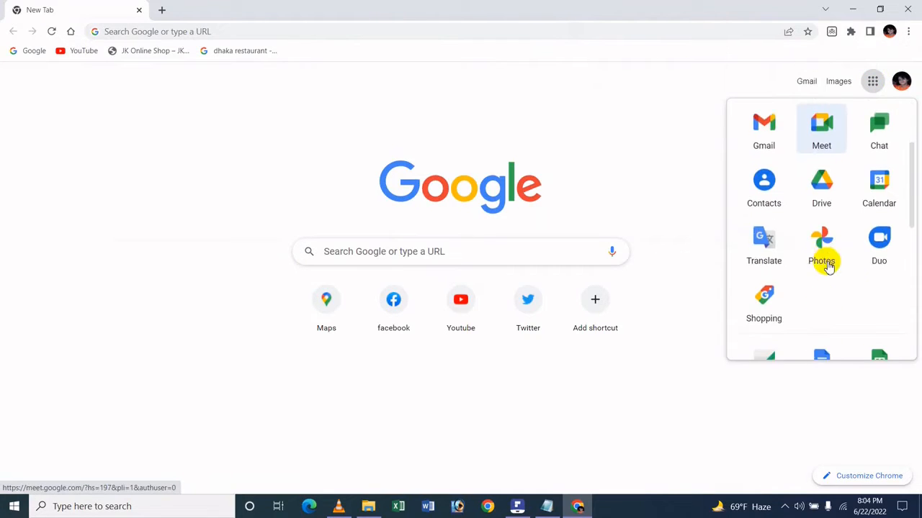
scroll(829, 220, "up", 2)
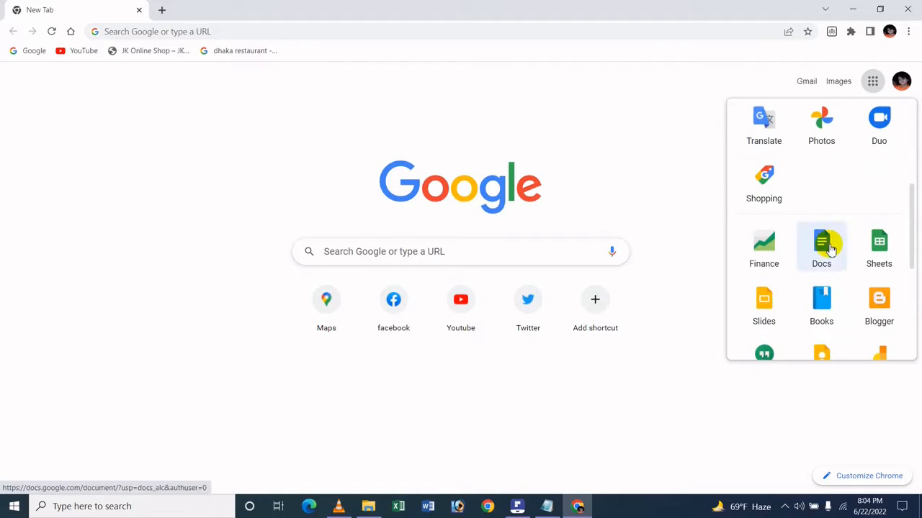
left_click(612, 150)
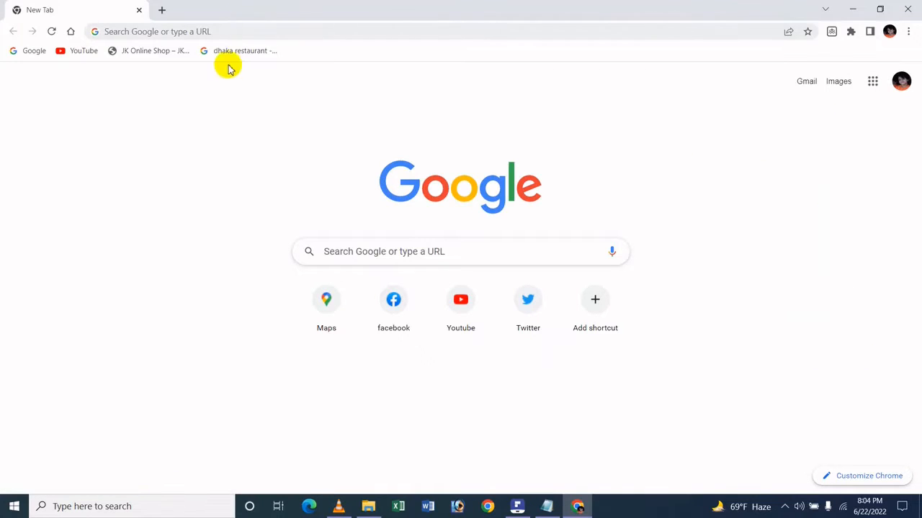
Go to docs.google.com to open the Google Docs home page
left_click(285, 30)
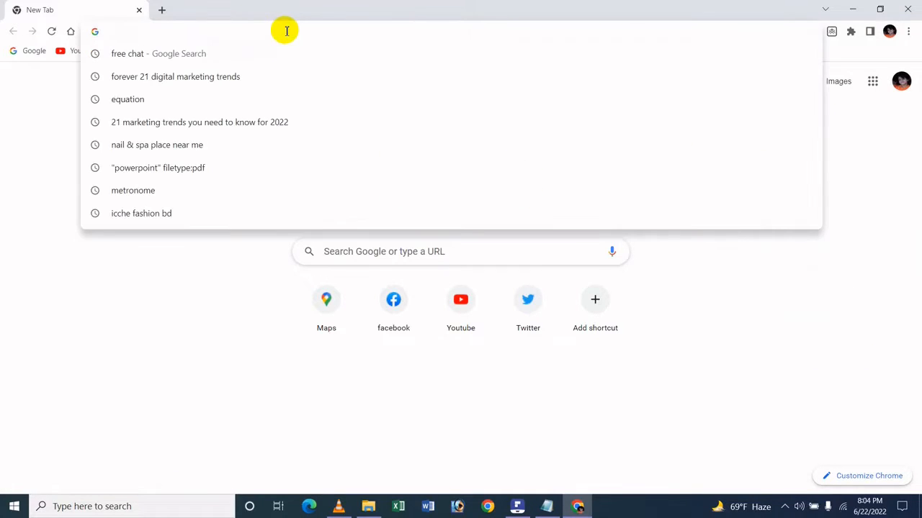
type("d")
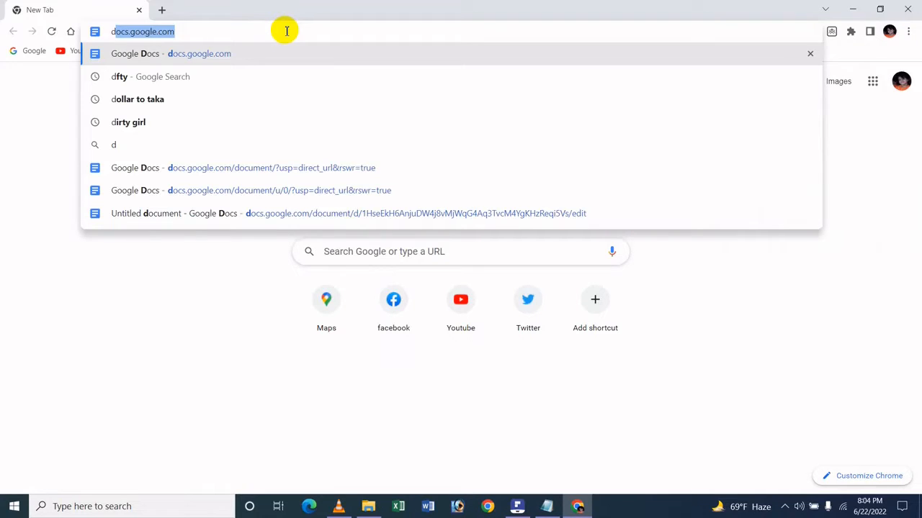
key("Return")
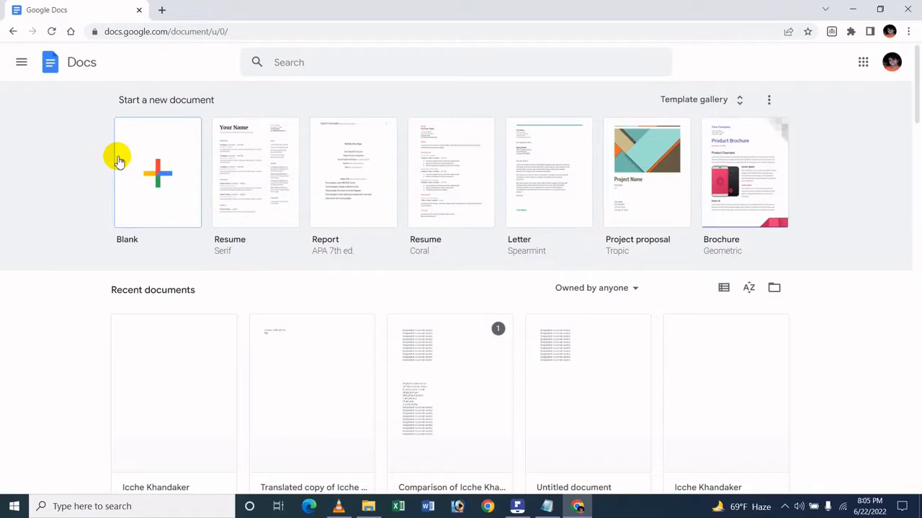
Create a new blank document from the Docs home page
scroll(278, 196, "down", 5)
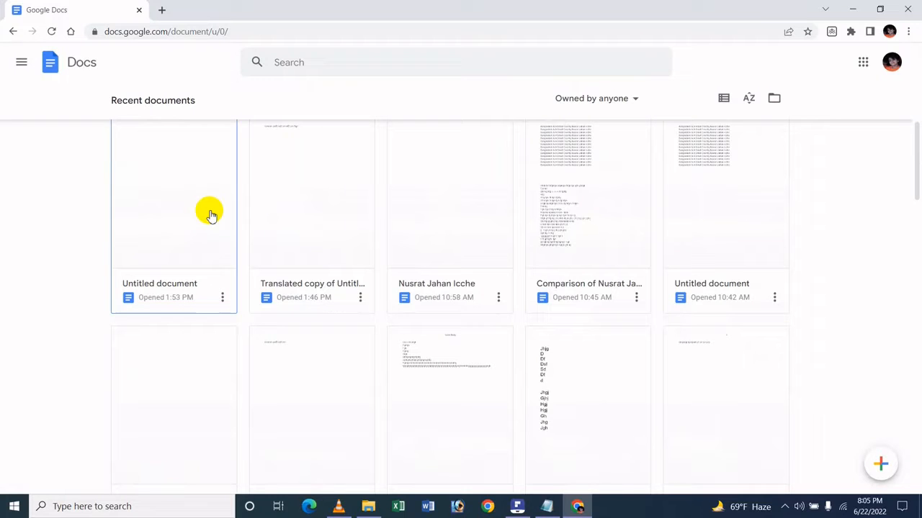
scroll(209, 214, "down", 15)
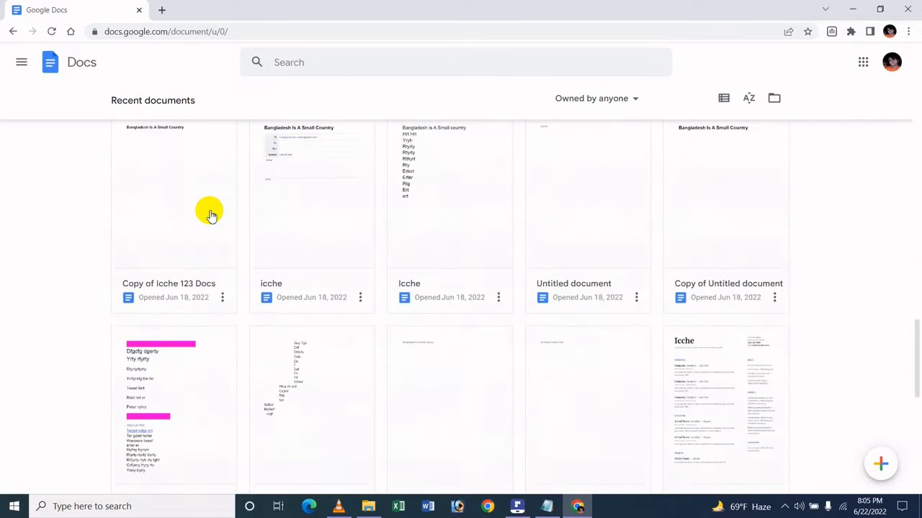
scroll(179, 243, "down", 3)
scroll(179, 243, "up", 10)
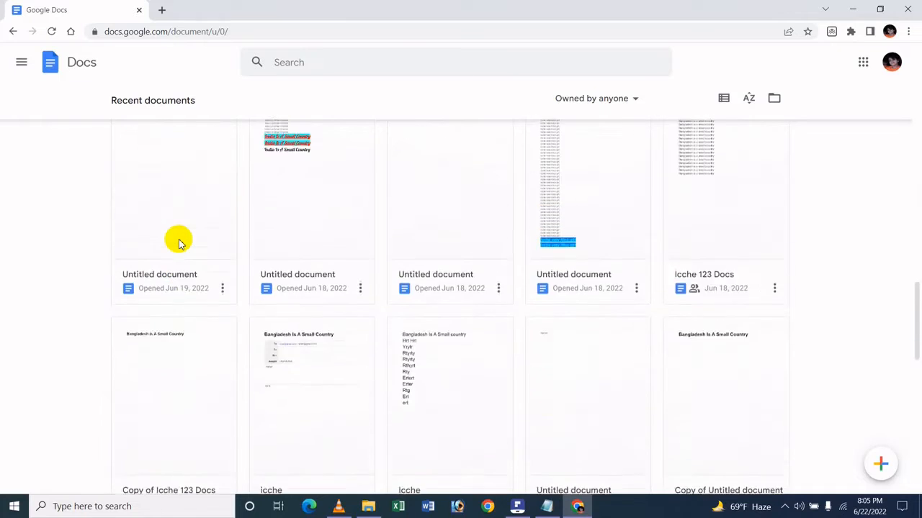
scroll(179, 243, "up", 10)
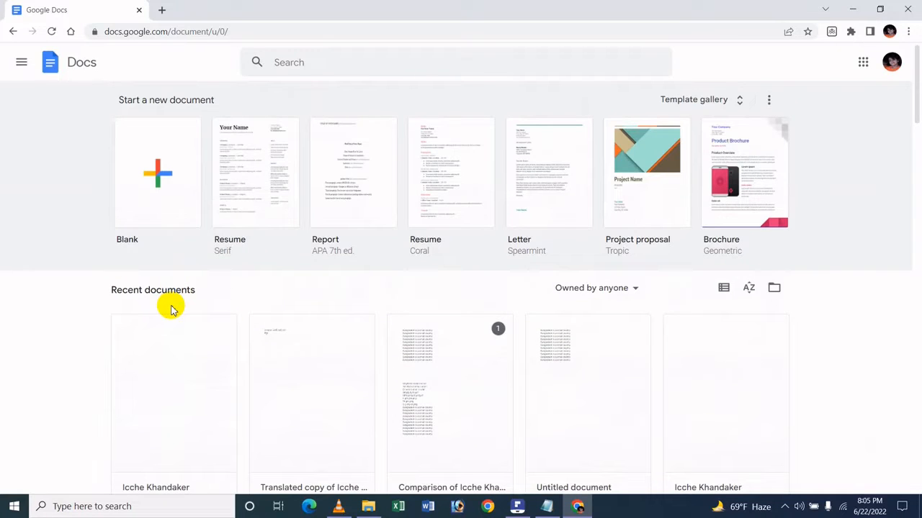
left_click(184, 171)
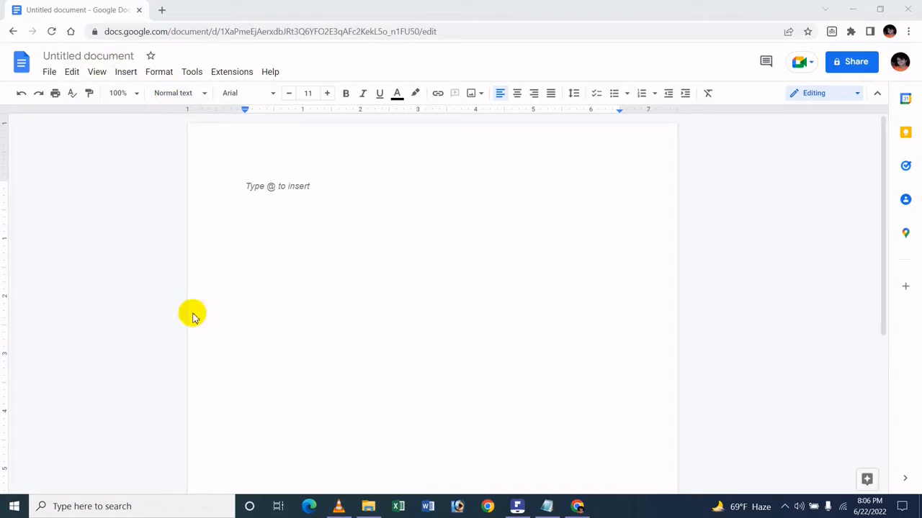
Open the Google Workspace Marketplace from the document to get add-ons
left_click(145, 212)
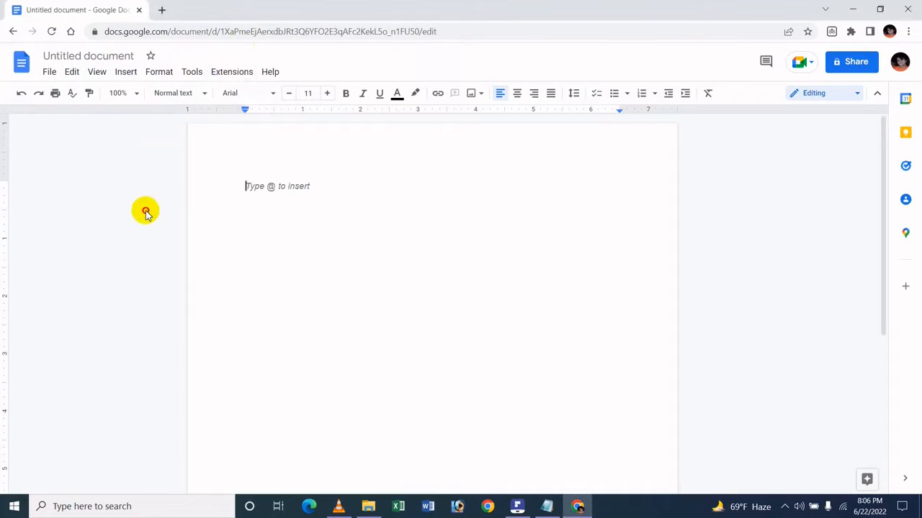
right_click(145, 212)
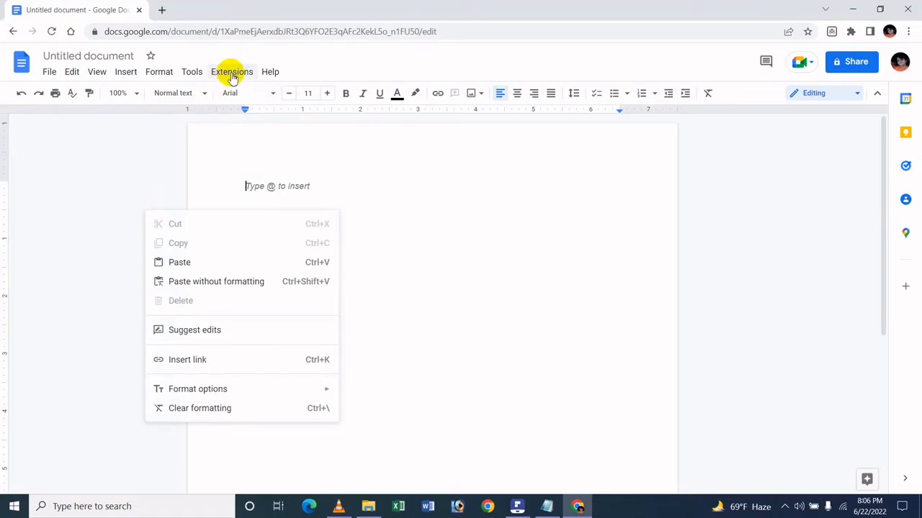
left_click(232, 72)
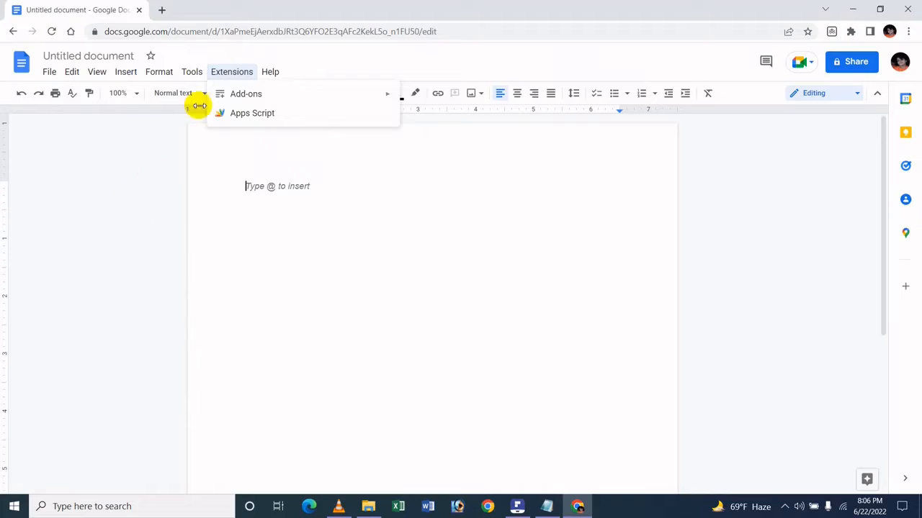
mouse_move(353, 93)
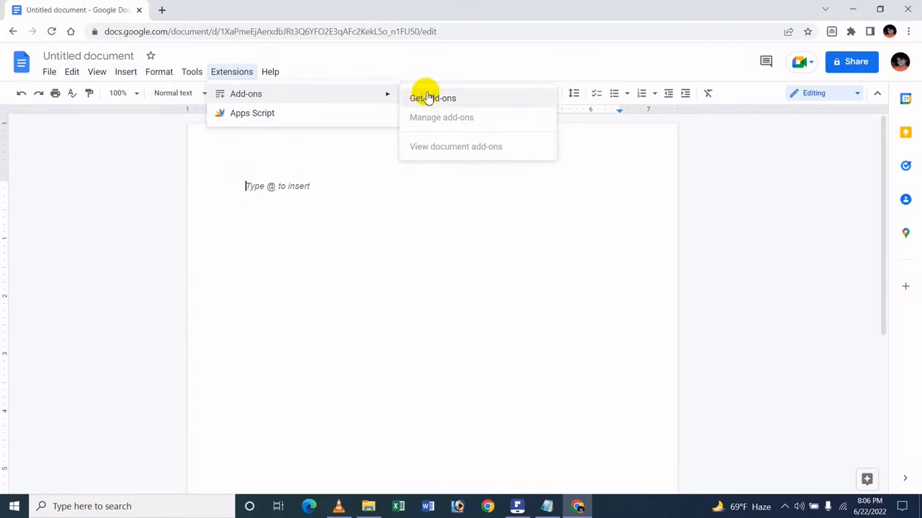
left_click(490, 99)
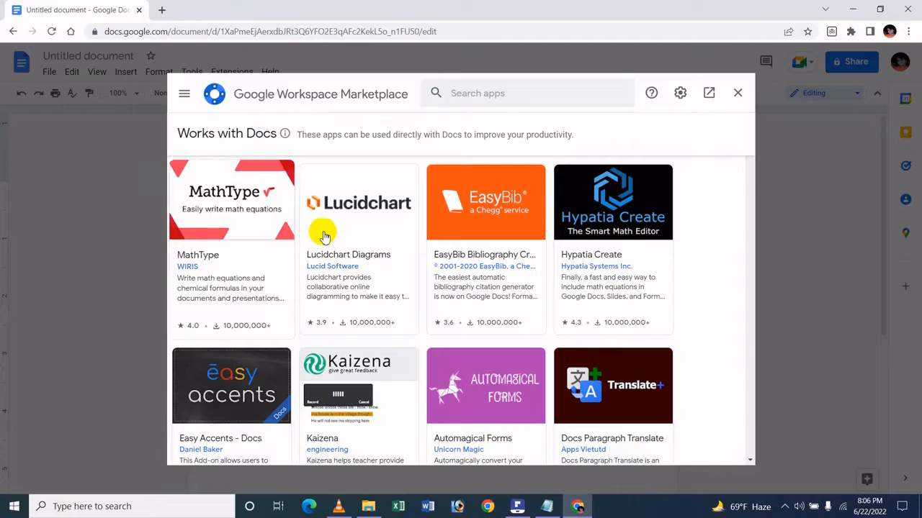
Find the Fun Text add-on among the apps that work with Docs and open its details page
scroll(324, 234, "down", 4)
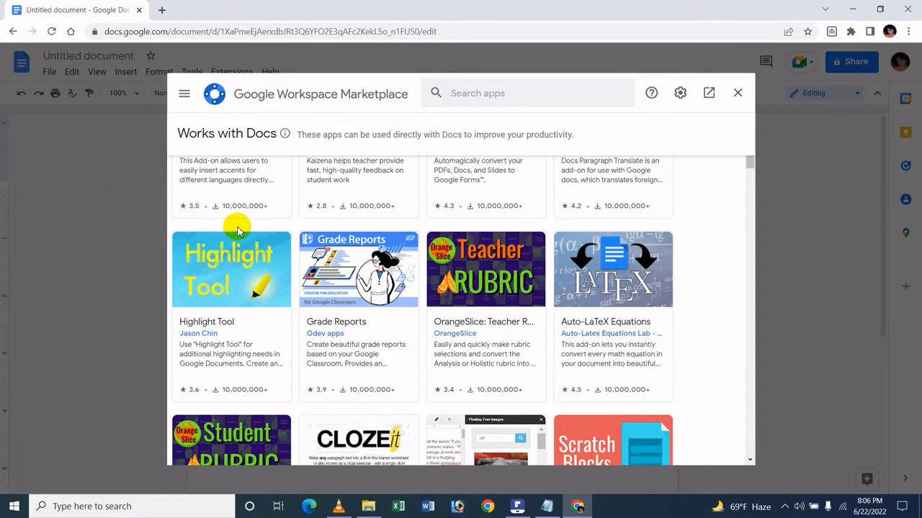
scroll(238, 230, "down", 12)
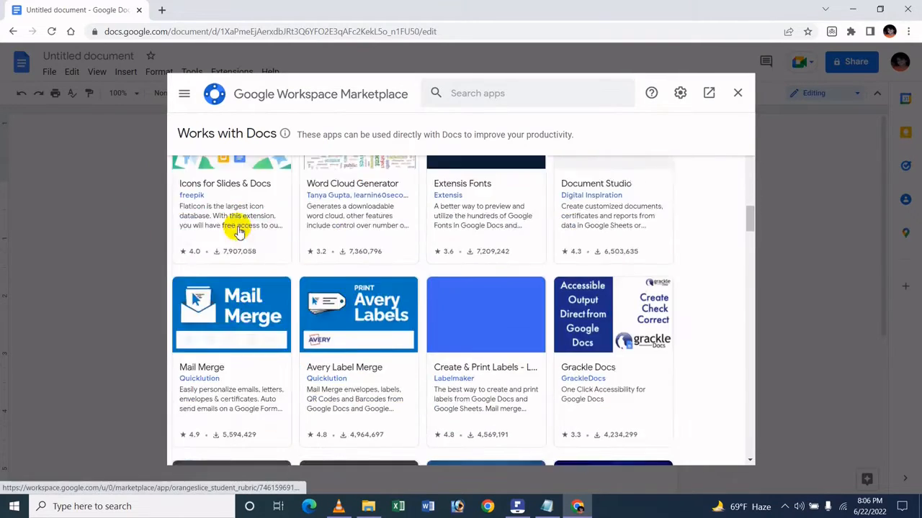
scroll(237, 230, "down", 10)
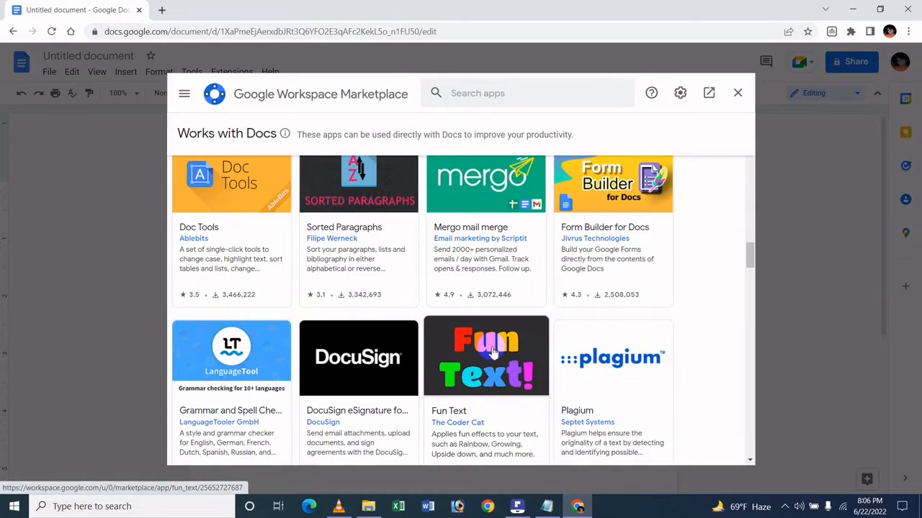
scroll(493, 353, "down", 2)
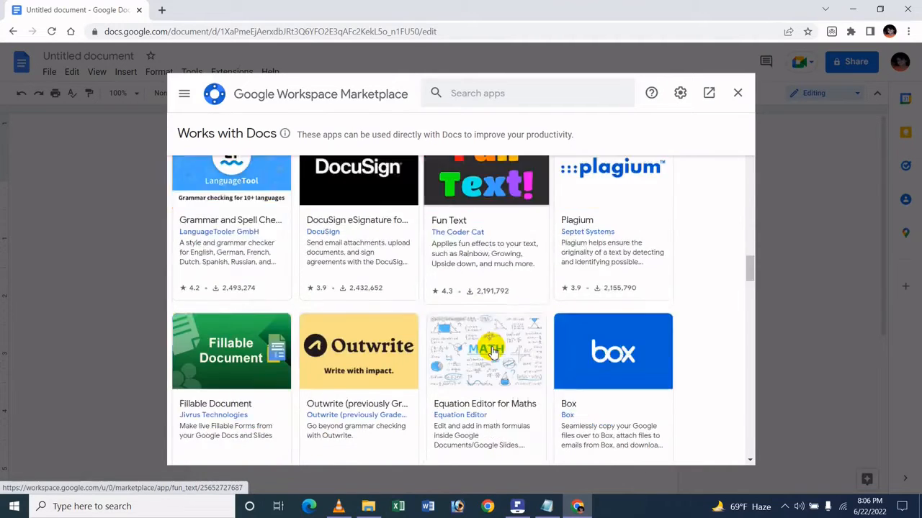
scroll(493, 353, "up", 1)
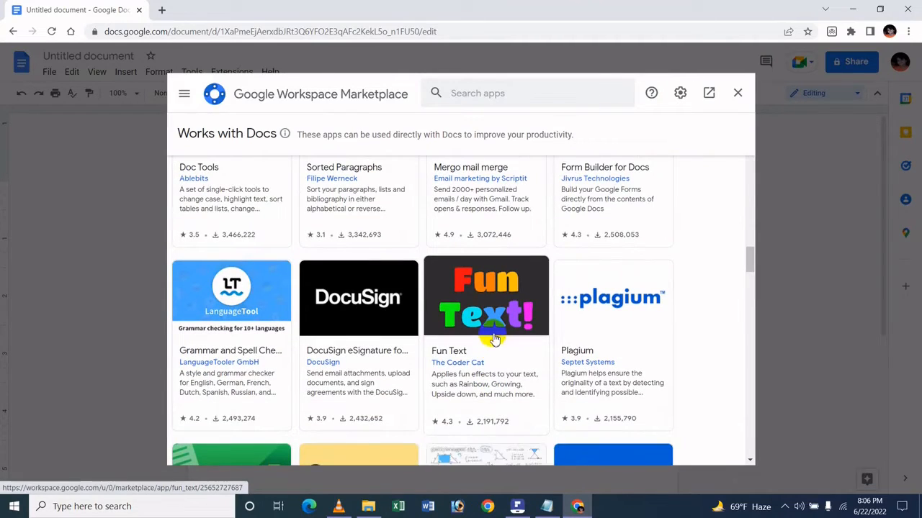
left_click(494, 340)
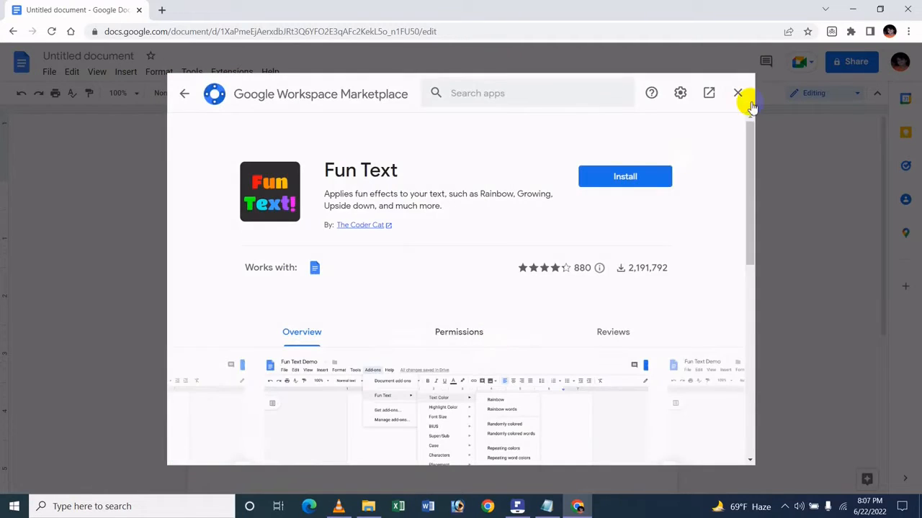
Install the Fun Text add-on, allowing it access to the existing Google account, and close the marketplace
left_click(625, 177)
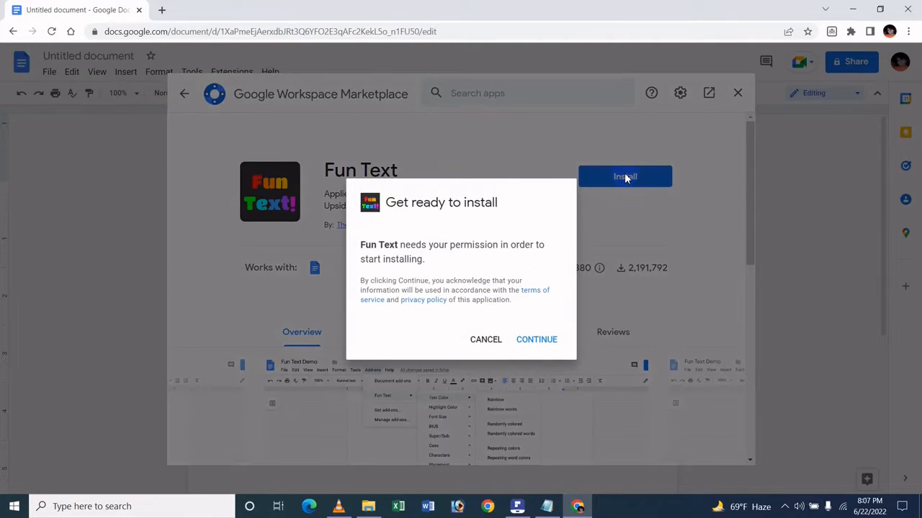
left_click(535, 341)
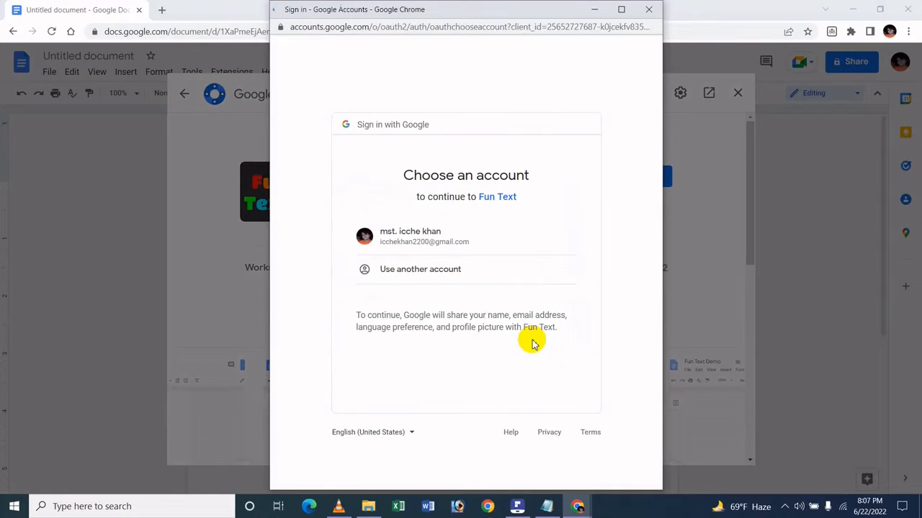
left_click(467, 228)
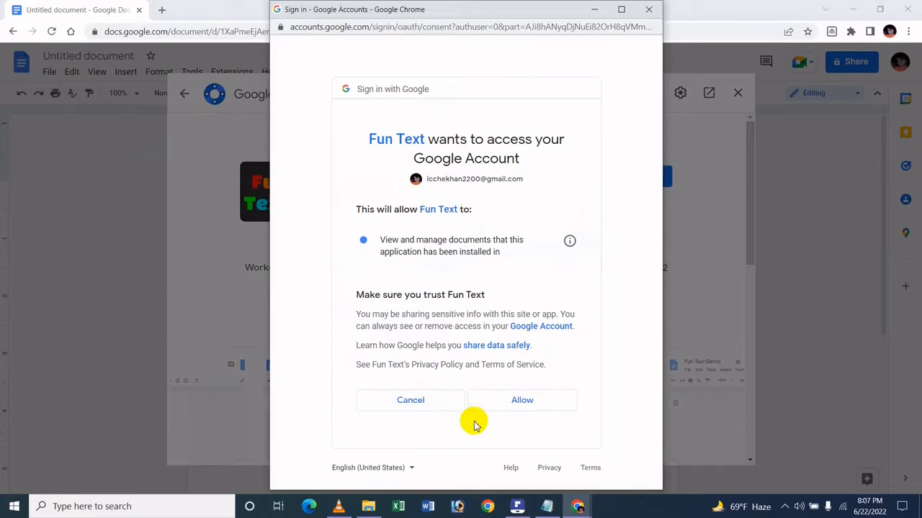
left_click(520, 400)
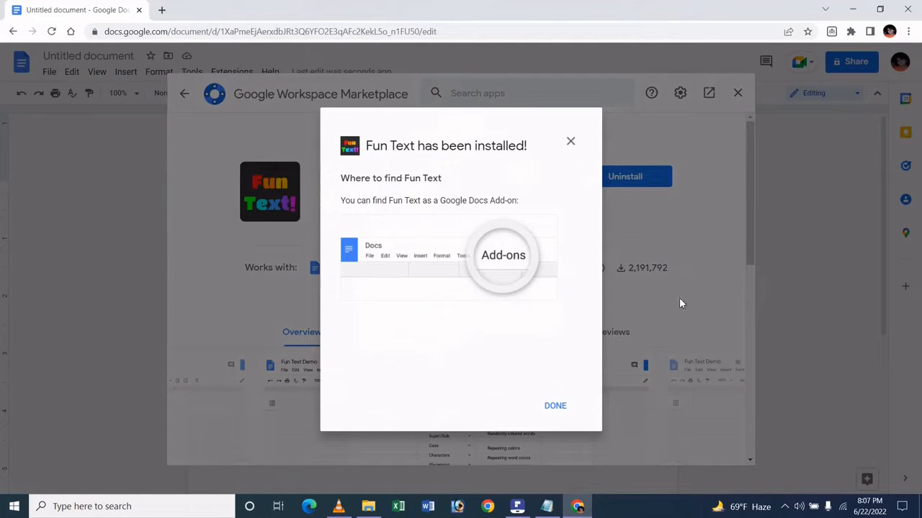
left_click(553, 404)
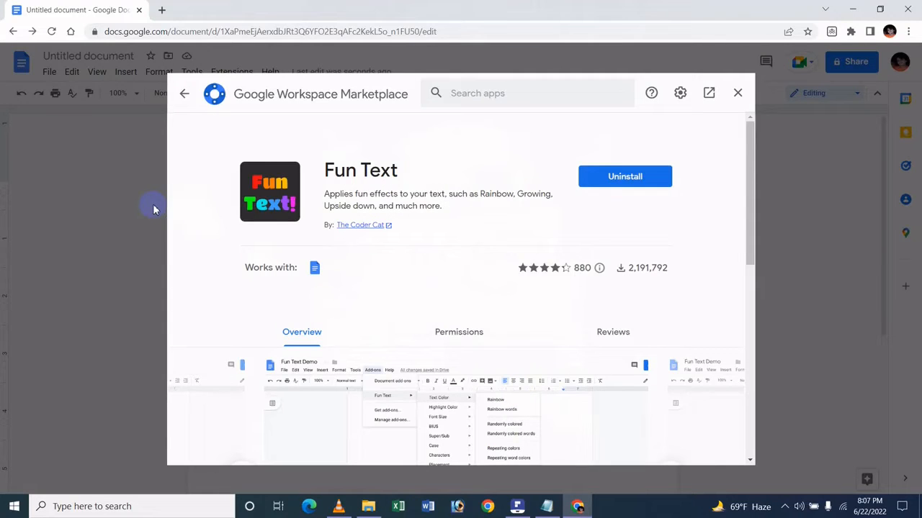
left_click(737, 95)
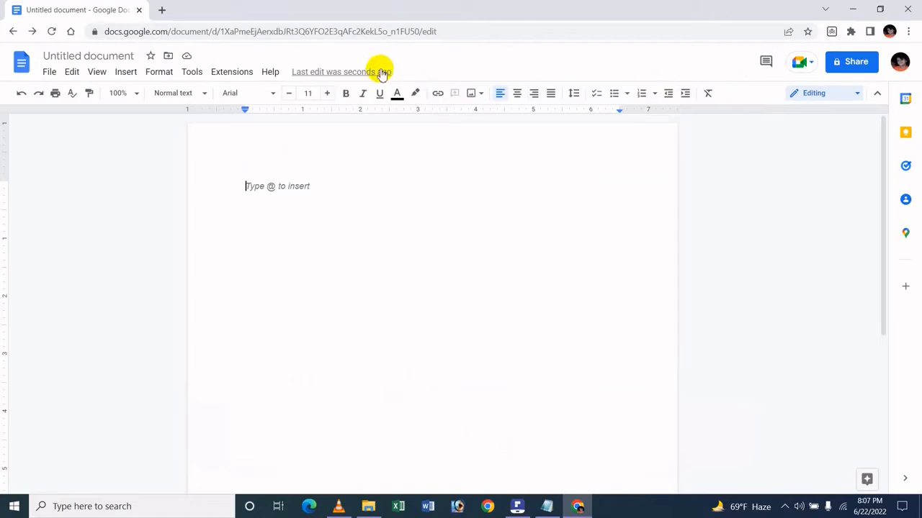
left_click(234, 74)
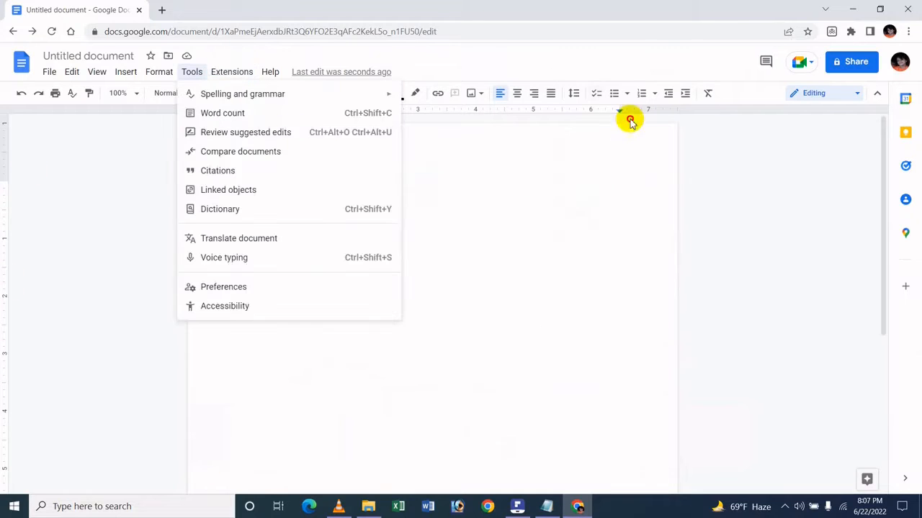
left_click(515, 255)
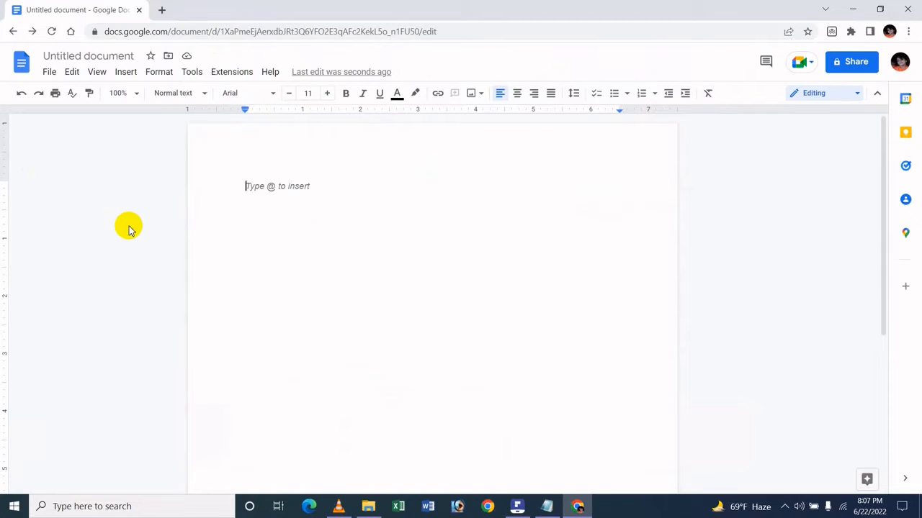
type("Anonymous state NEW PARTNER END CHAT (ESC) person_add")
key("ctrl+a")
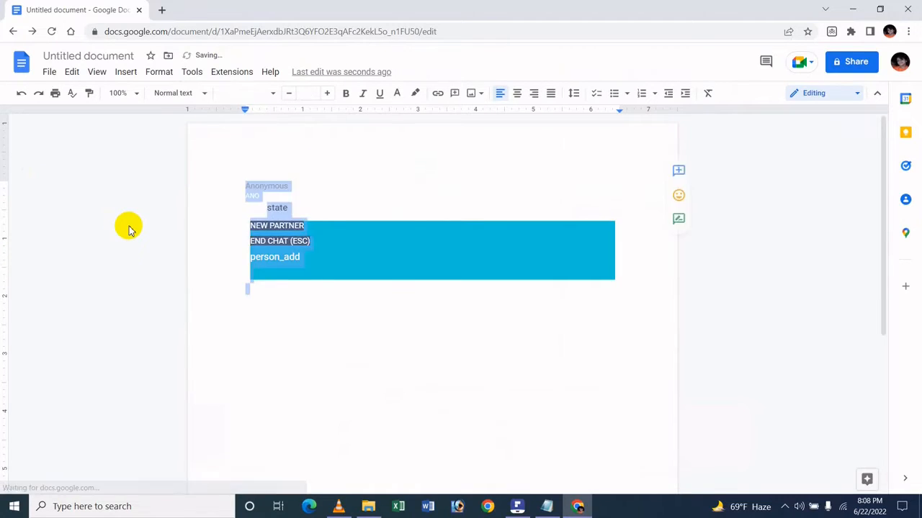
key("Delete")
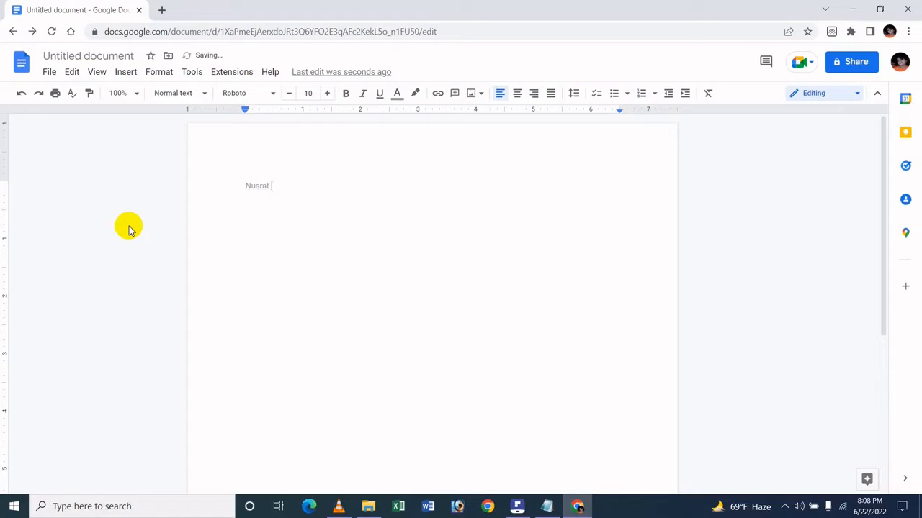
Undo the latest text edits and enter a person's full name on the document's first line
key("ctrl+z")
key("ctrl+z")
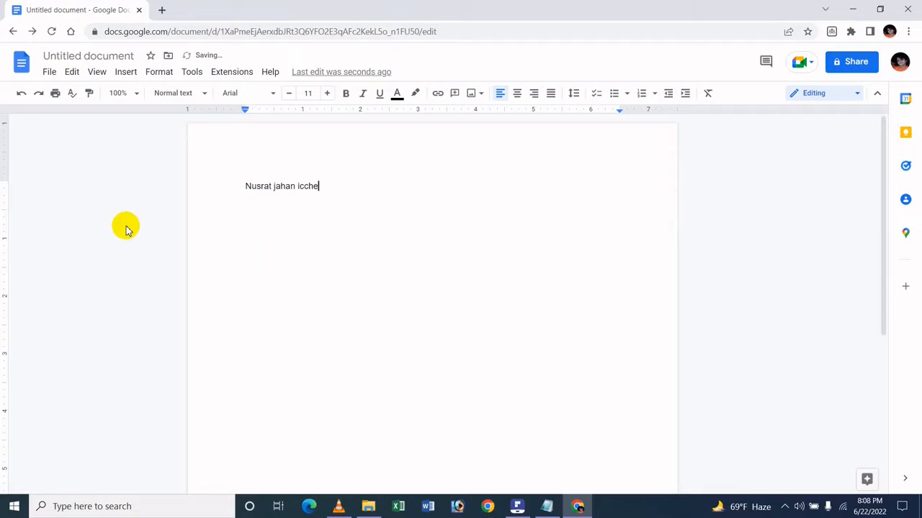
Review the automatic substitution entries in the document preferences through the end of the list and close them without saving changes
left_click(191, 75)
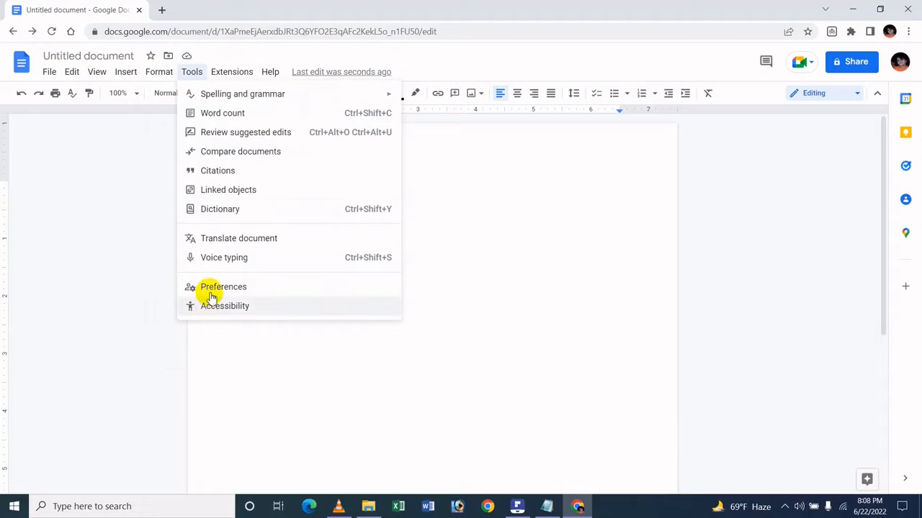
left_click(233, 287)
left_click(509, 157)
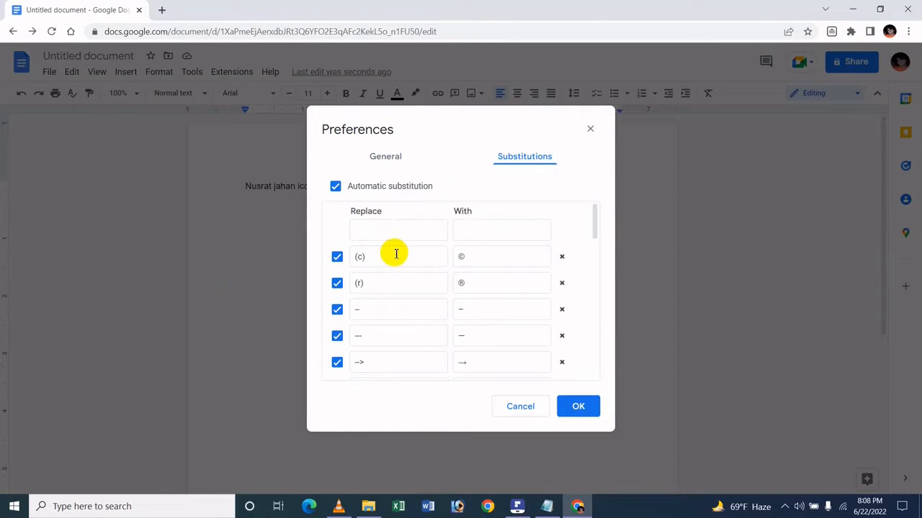
scroll(396, 254, "down", 15)
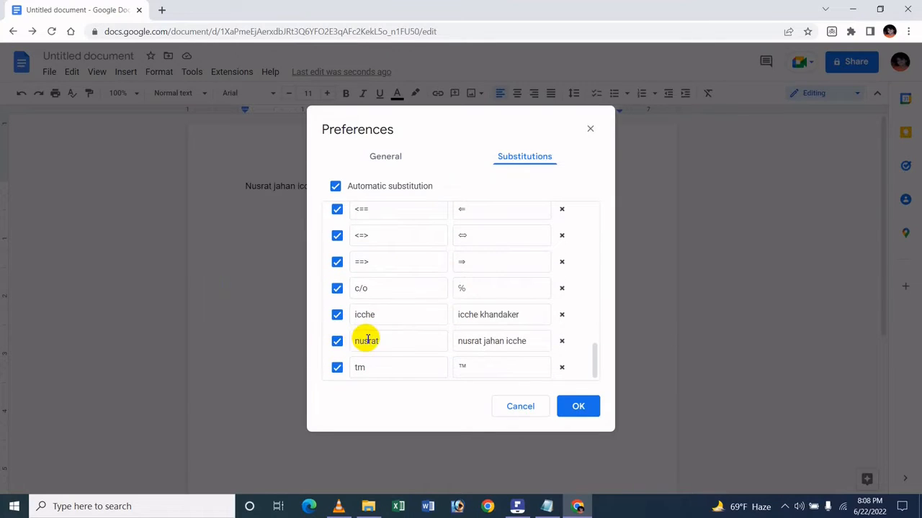
left_click(522, 407)
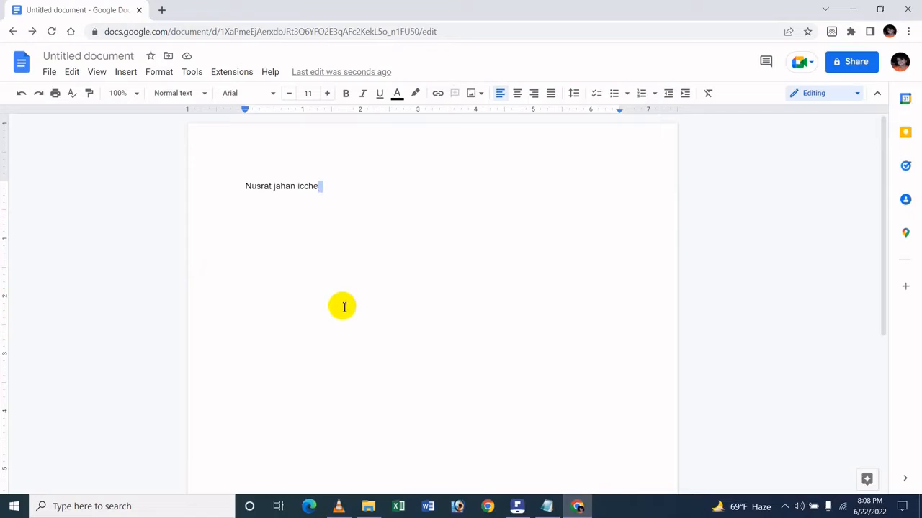
Try to capitalize the second and third words of the name, undo those edits and delete the duplicated text after it
left_click(304, 192)
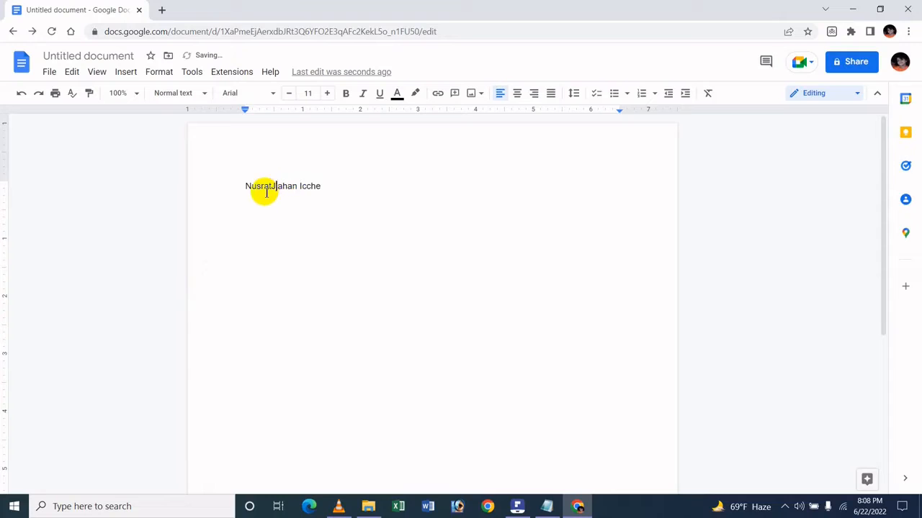
key("ctrl+z")
key("ctrl+z")
key("ctrl+z")
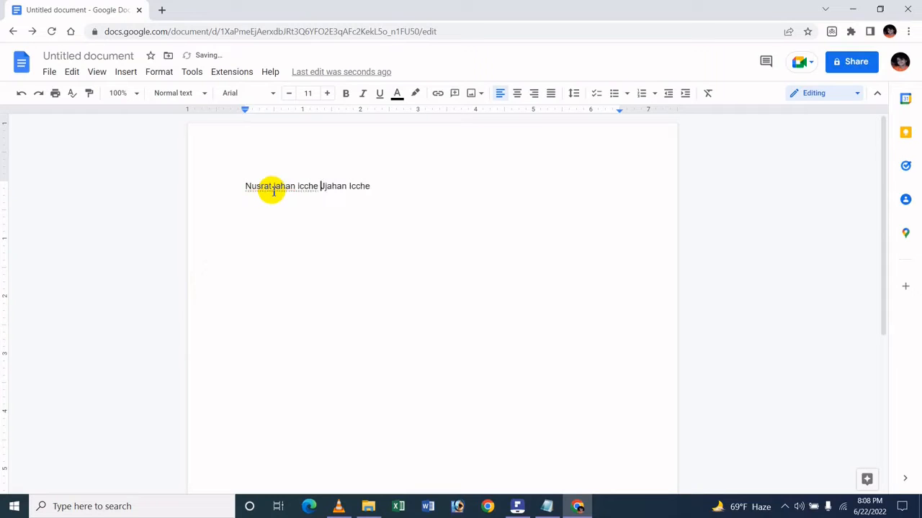
key("shift+End")
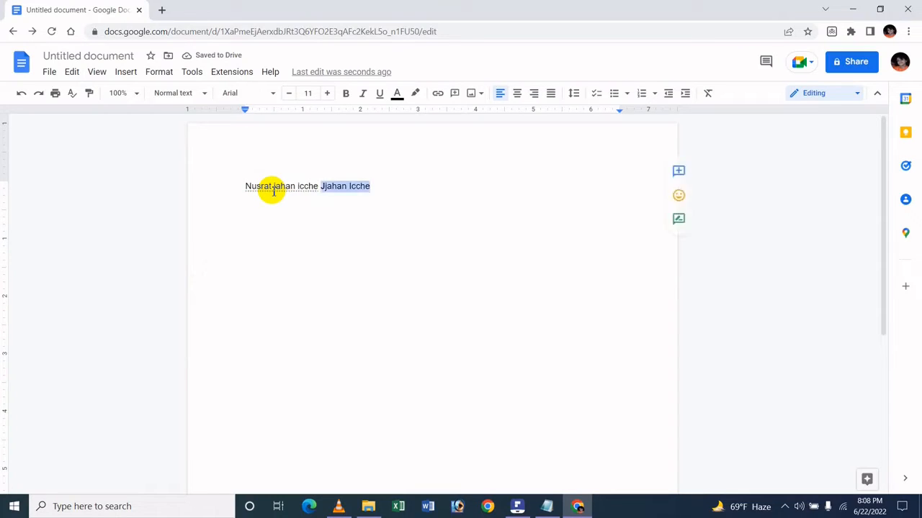
key("BackSpace")
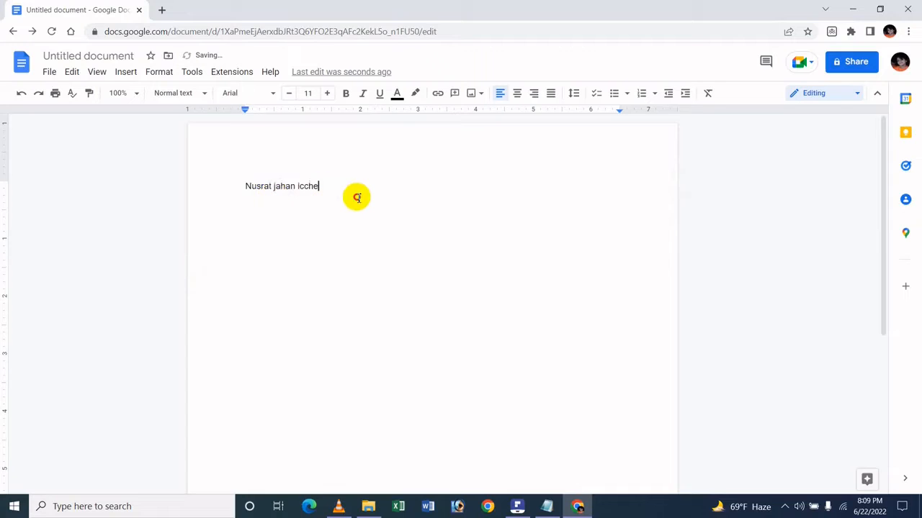
Capitalize the first letters of the second and third words of the name on the first line
left_click(276, 187)
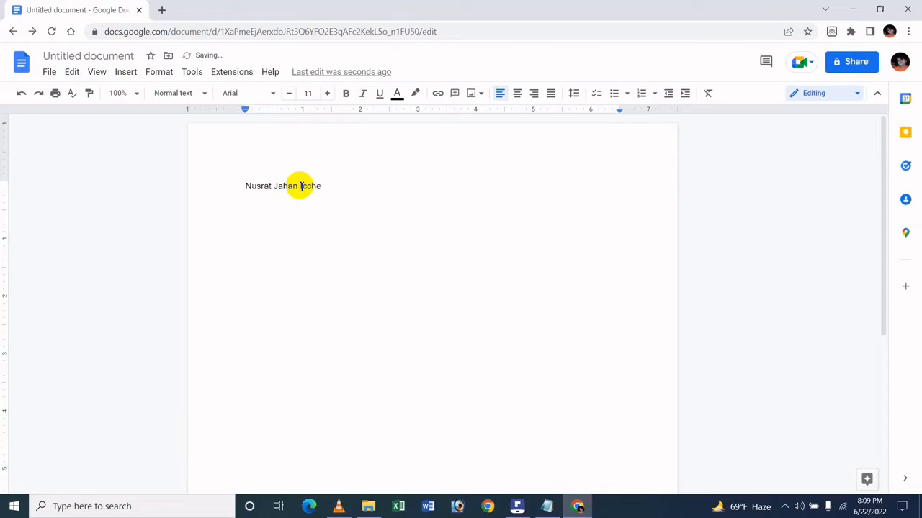
left_click(378, 188)
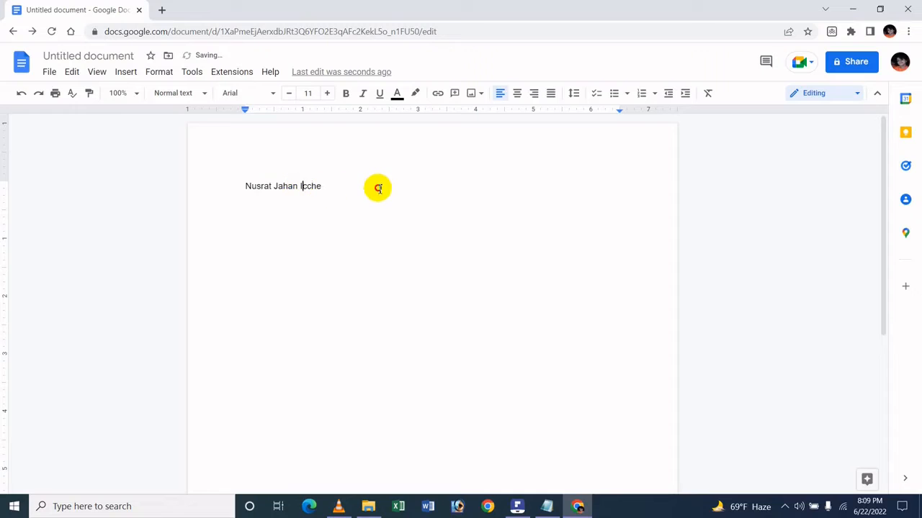
triple_click(314, 189)
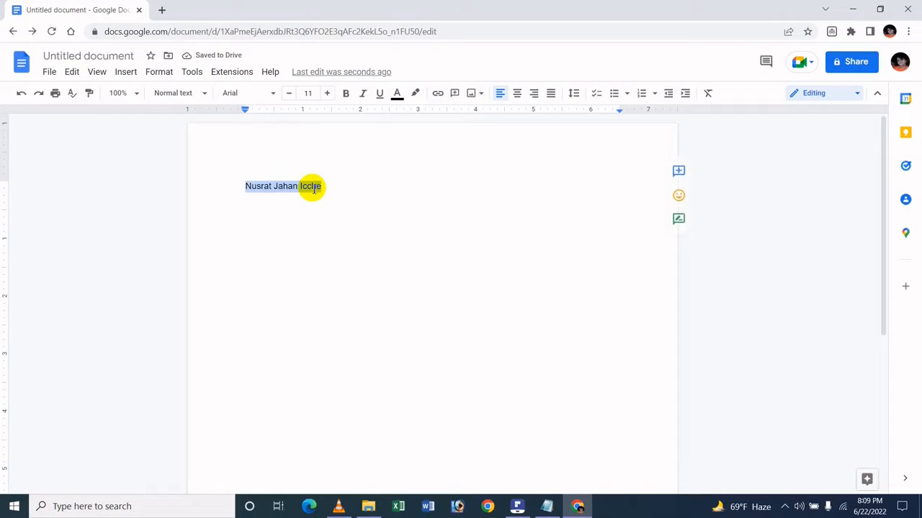
left_click(314, 188)
Try to apply Fun Text's Repeating word colors text color effect without selecting the name
left_click(227, 71)
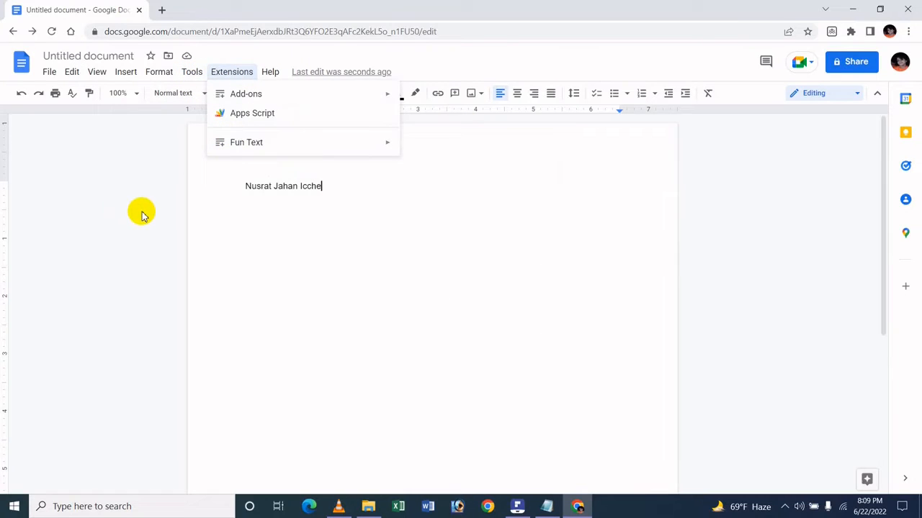
mouse_move(238, 143)
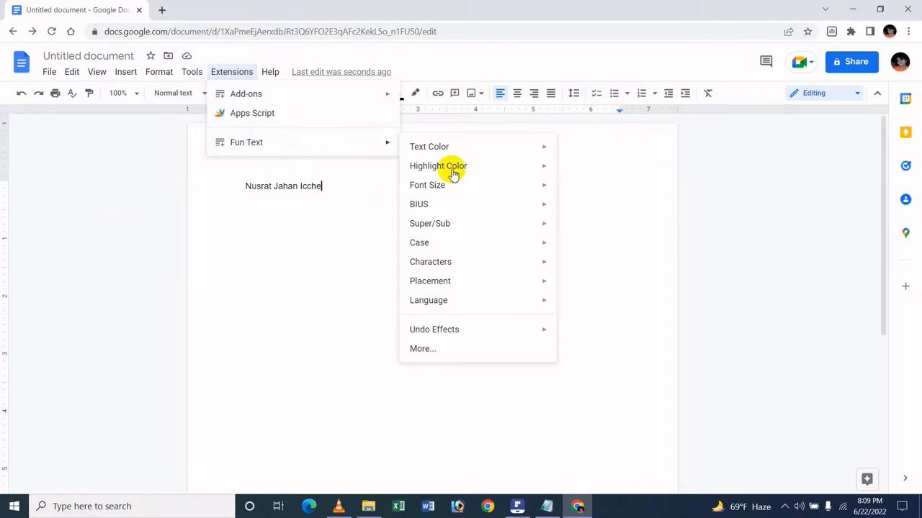
mouse_move(452, 169)
mouse_move(518, 150)
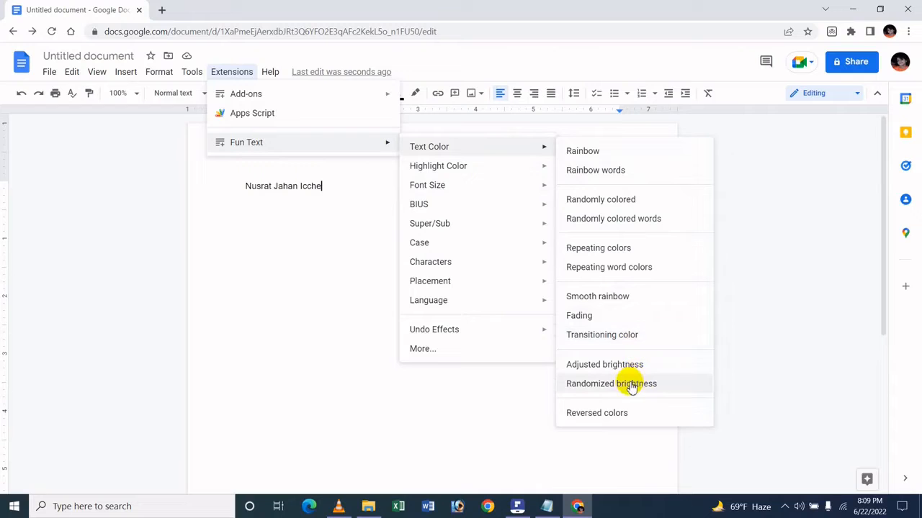
left_click(646, 271)
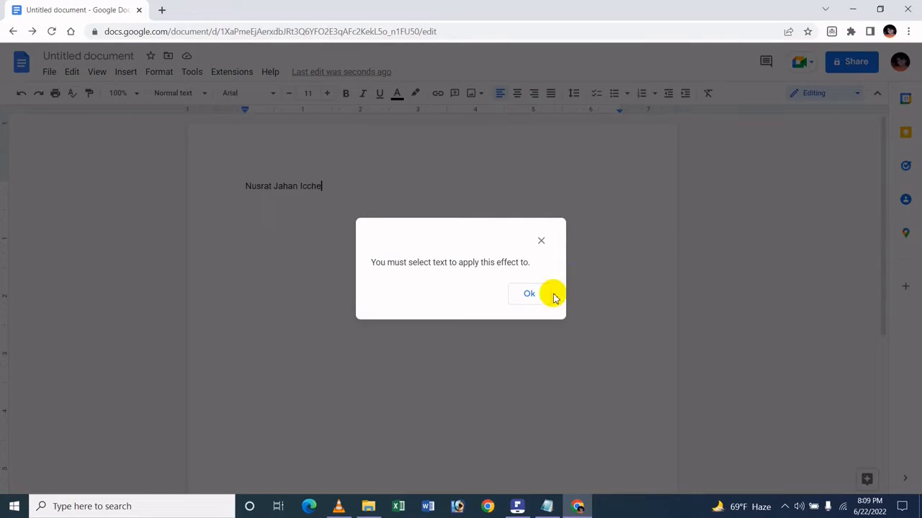
left_click(547, 294)
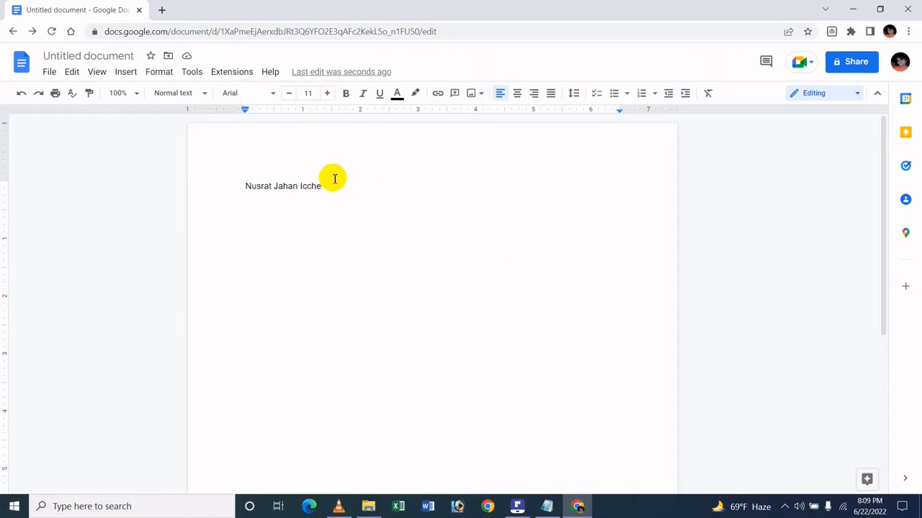
Try Fun Text's Randomly colored words text color effect without selecting the name
left_click(232, 69)
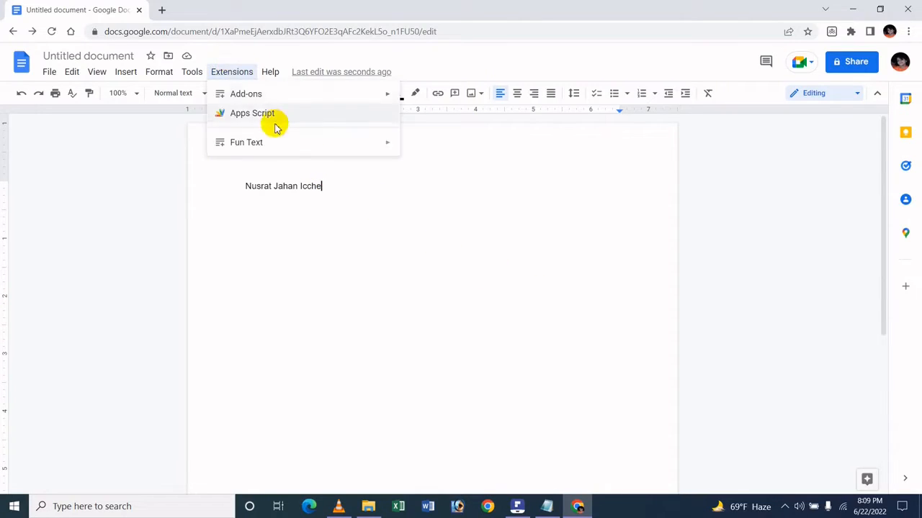
mouse_move(268, 144)
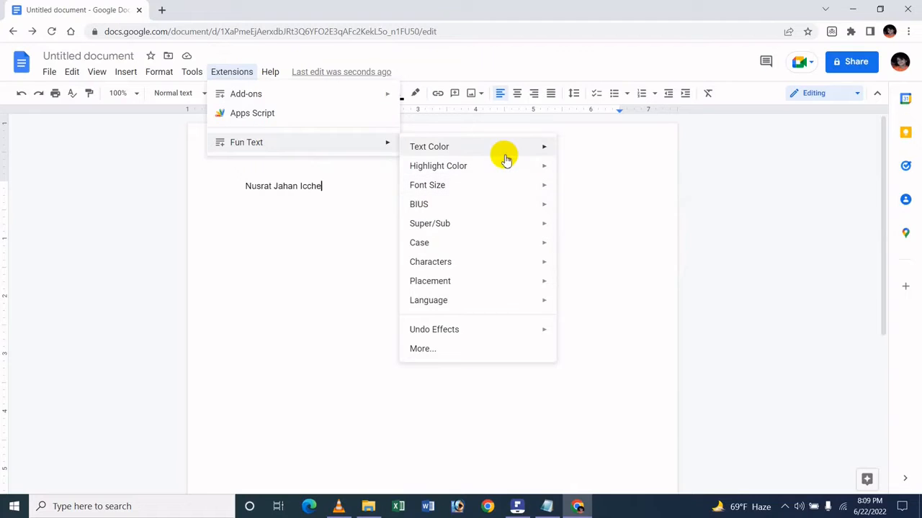
left_click(605, 219)
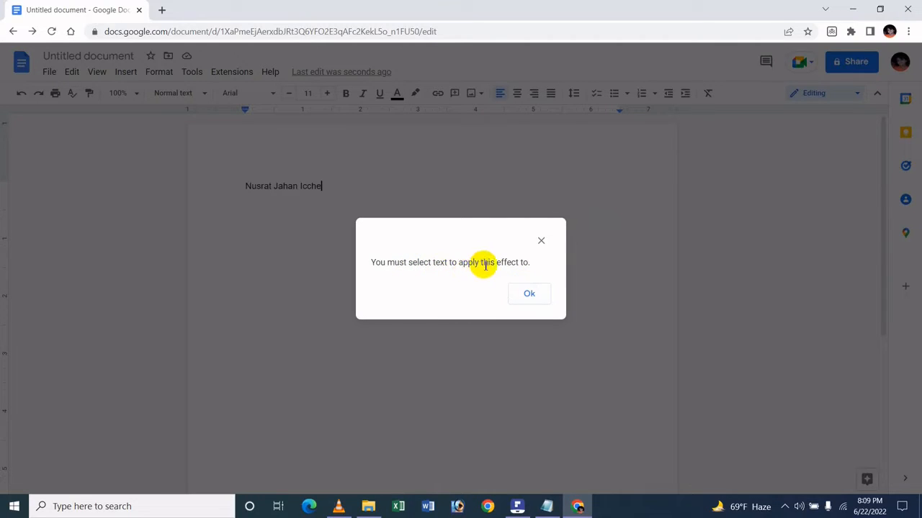
left_click(527, 292)
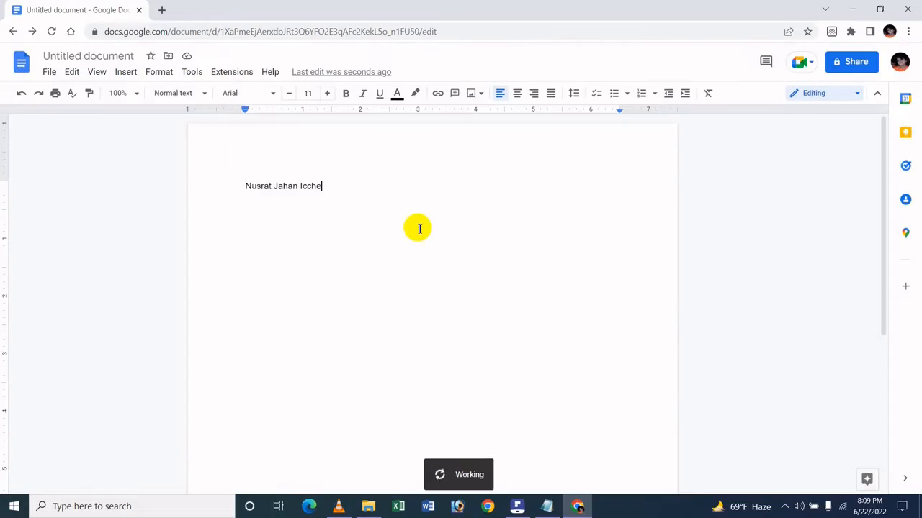
Apply the Fun Text text color effect Randomly colored words to the full name on the first line
left_click_drag(321, 200, 204, 185)
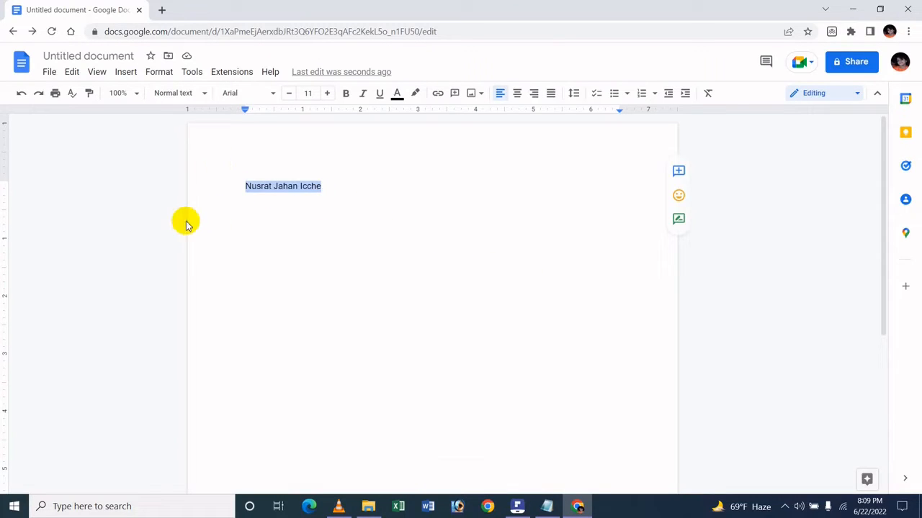
left_click(232, 72)
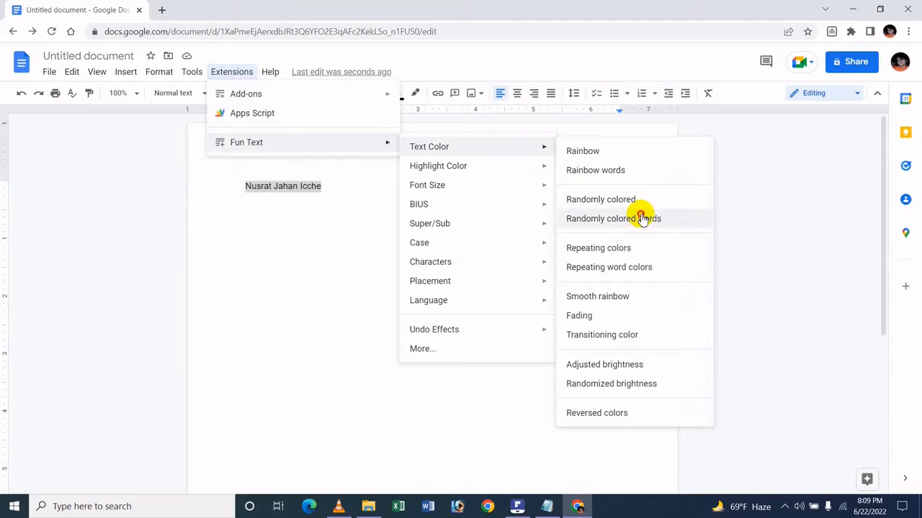
left_click(642, 216)
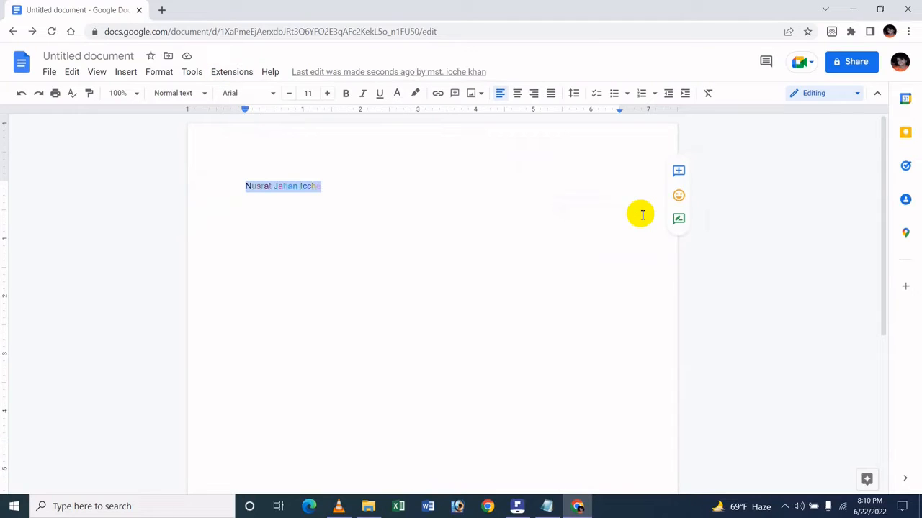
left_click(317, 194)
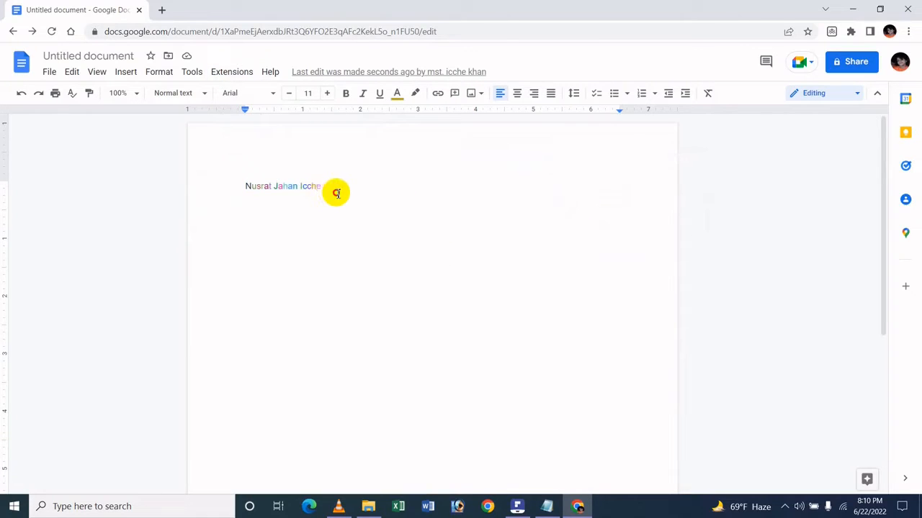
Apply the Fun Text highlight color effect Randomly colored words to the whole name
left_click_drag(335, 191, 175, 192)
left_click(119, 93)
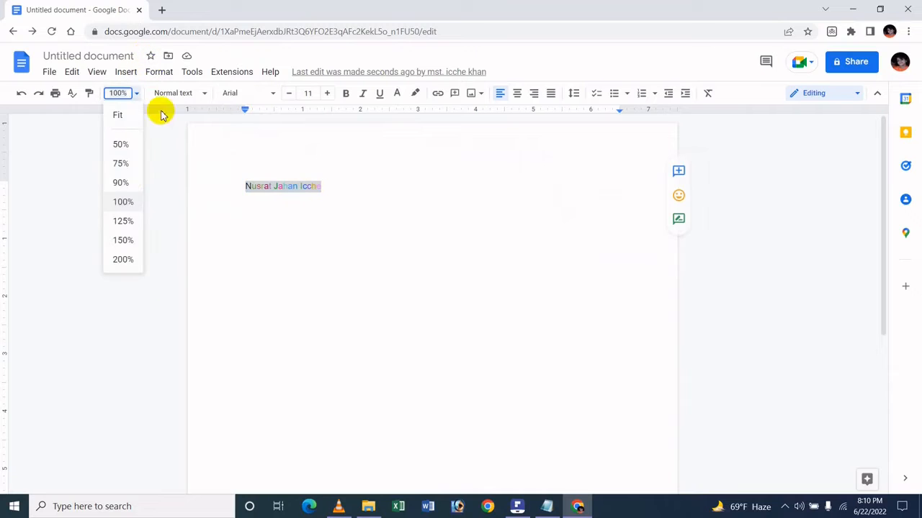
left_click(122, 258)
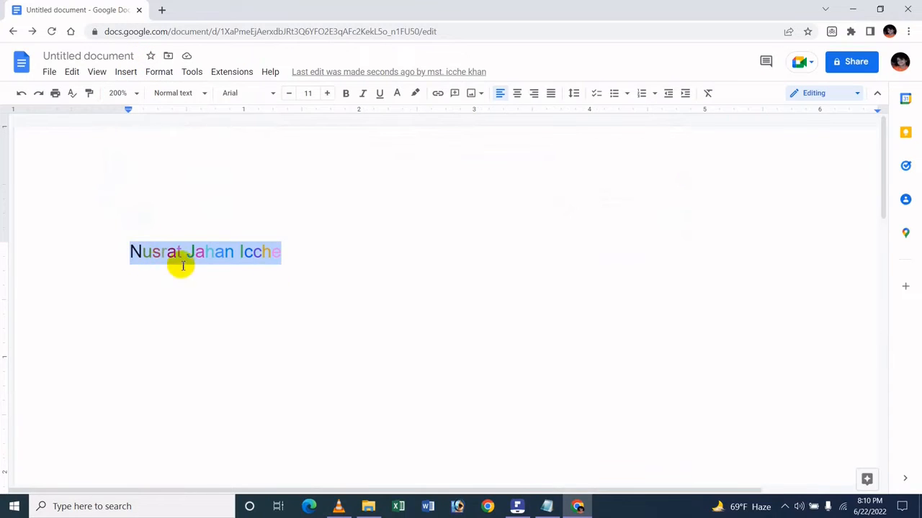
left_click(223, 75)
right_click(288, 152)
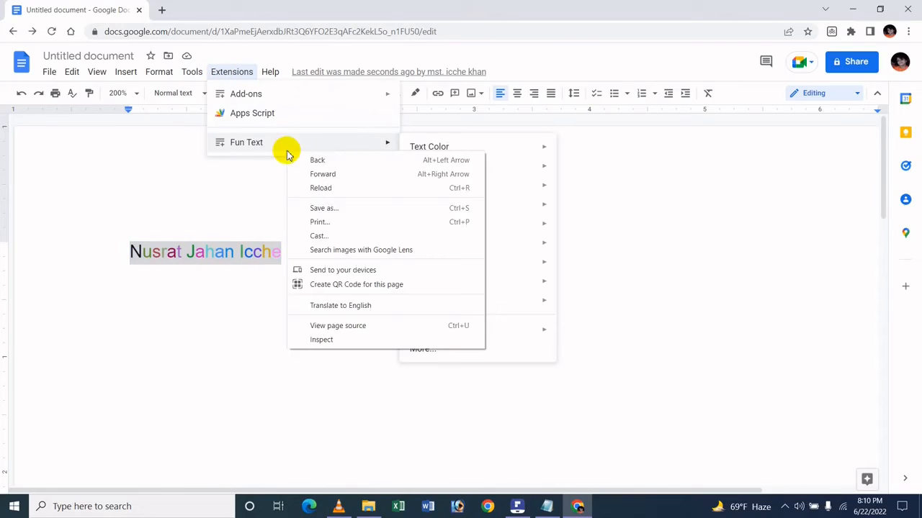
left_click(384, 145)
mouse_move(465, 175)
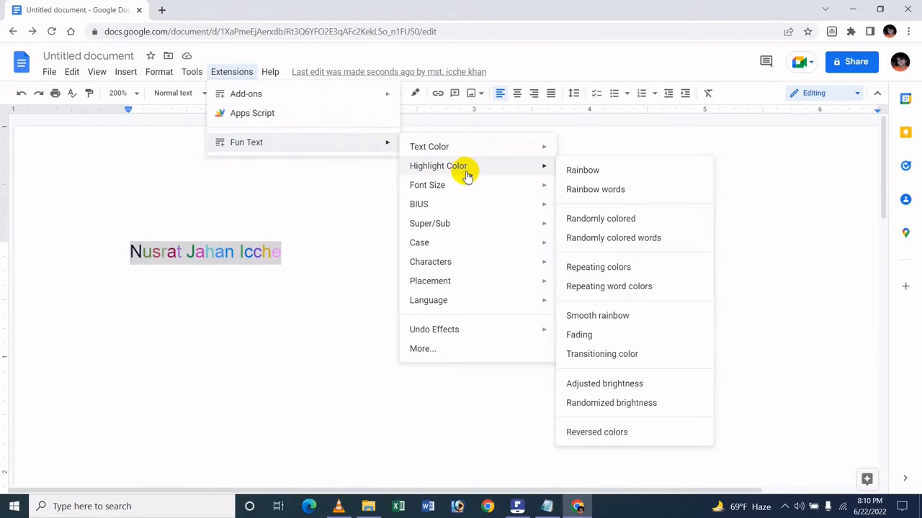
left_click(620, 244)
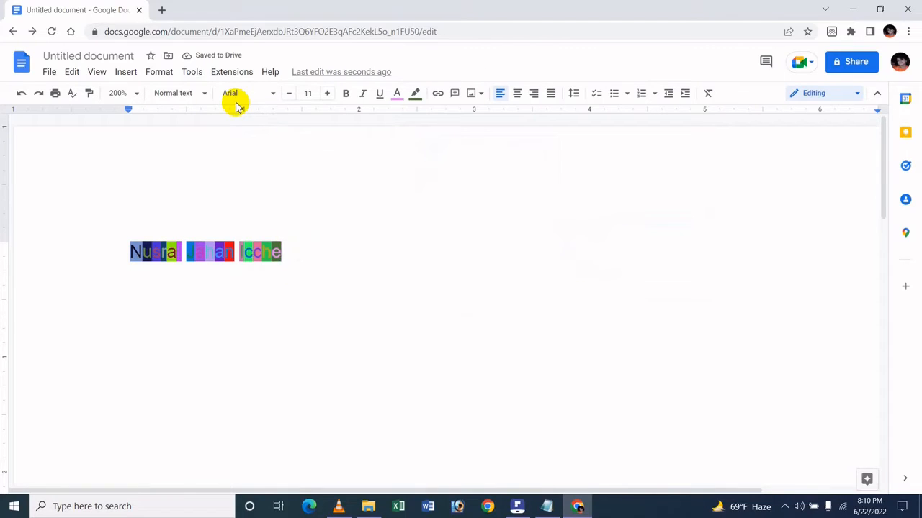
Delete all the text from the document, leaving the page empty
left_click(136, 97)
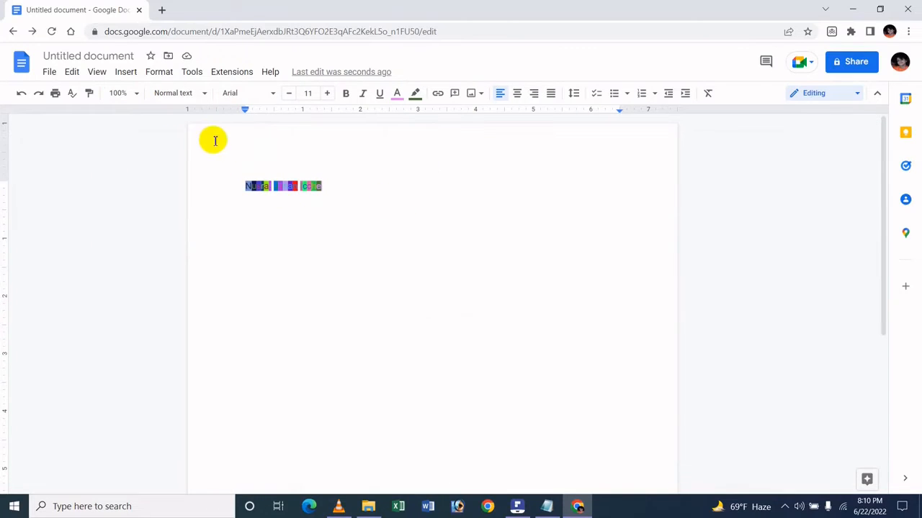
key("ctrl+a")
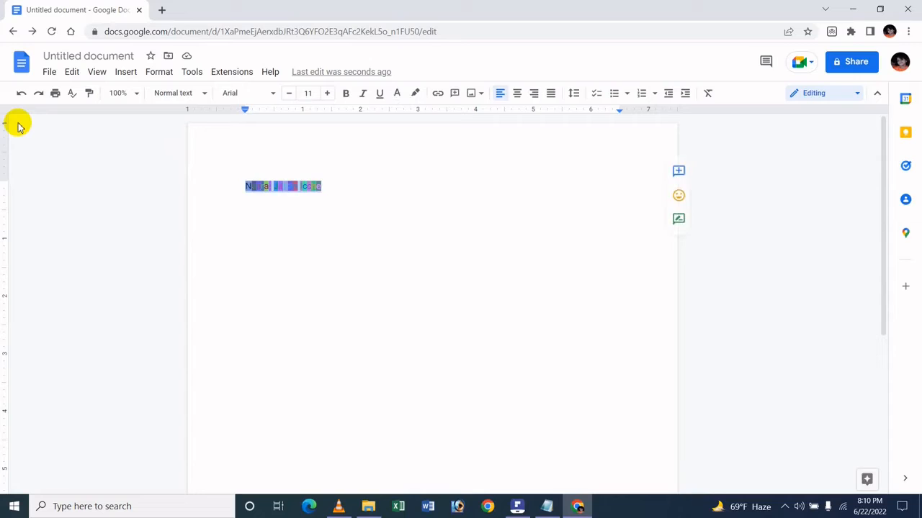
key("BackSpace")
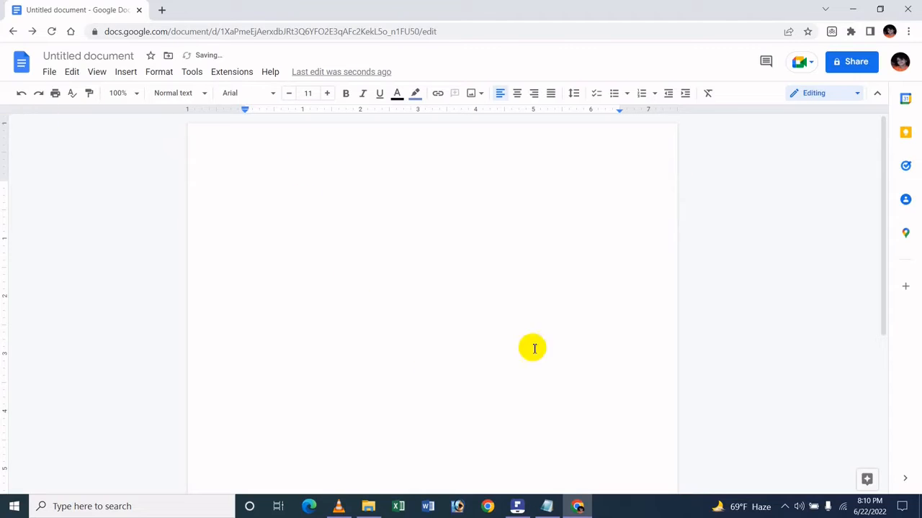
right_click(777, 295)
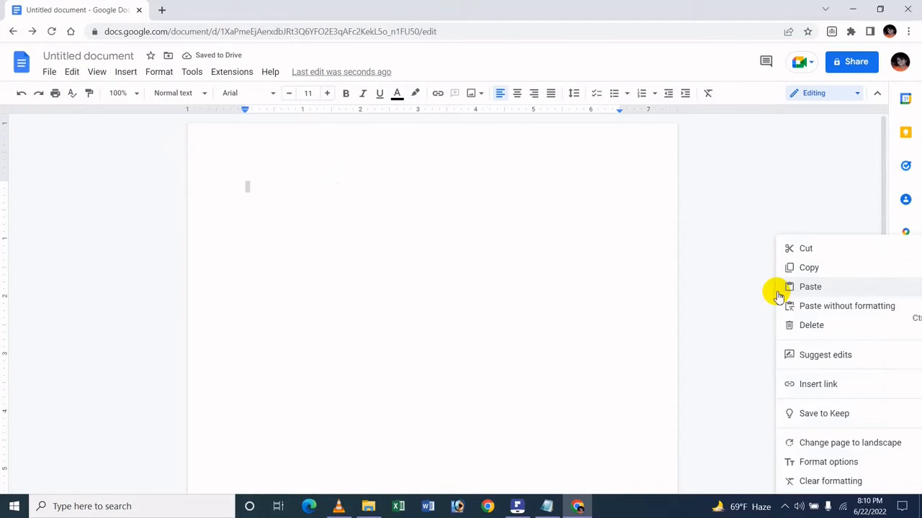
left_click(384, 214)
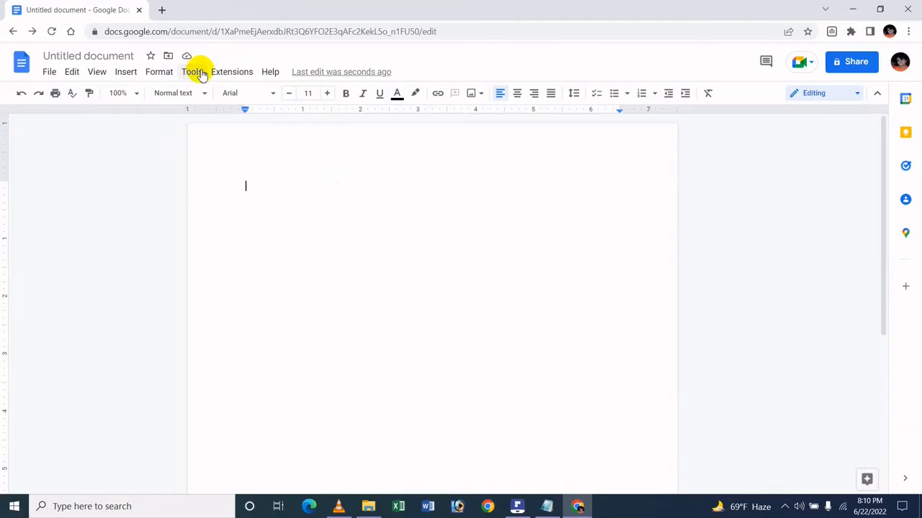
Open the Google Workspace Marketplace listing of Docs add-ons and close it again
left_click(255, 72)
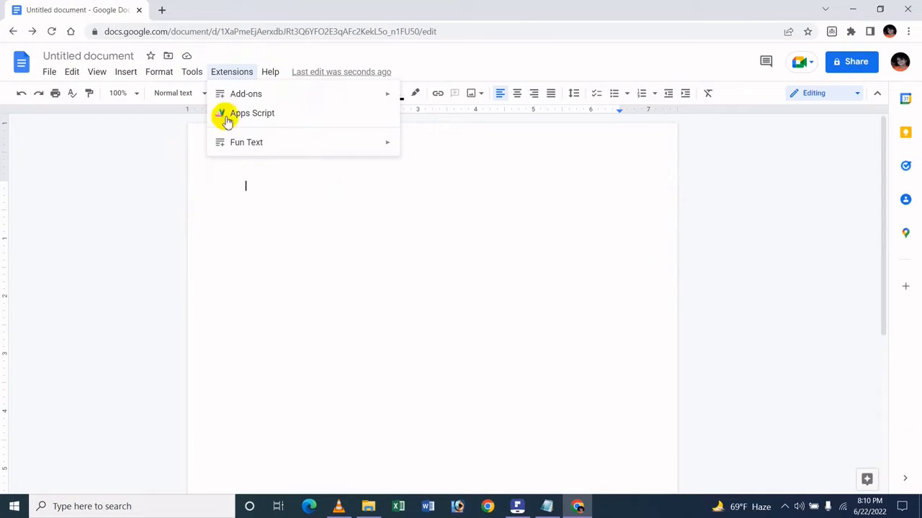
mouse_move(302, 93)
left_click(430, 100)
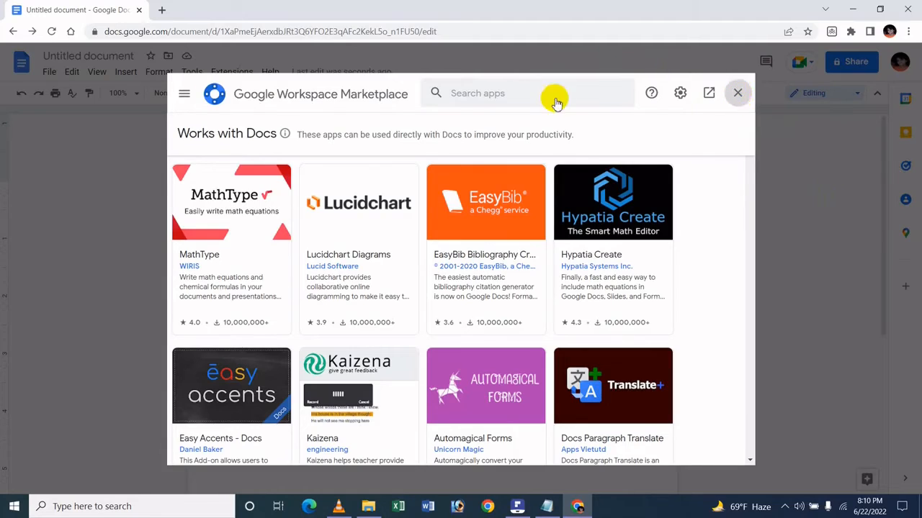
key("Escape")
View the installed add-ons in Manage Apps, check the options available for Fun Text, and close the marketplace
left_click(232, 68)
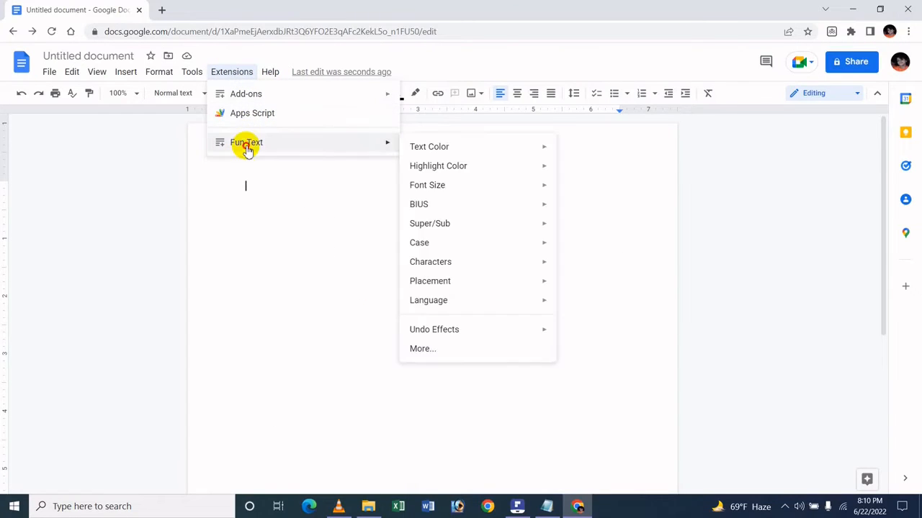
mouse_move(329, 96)
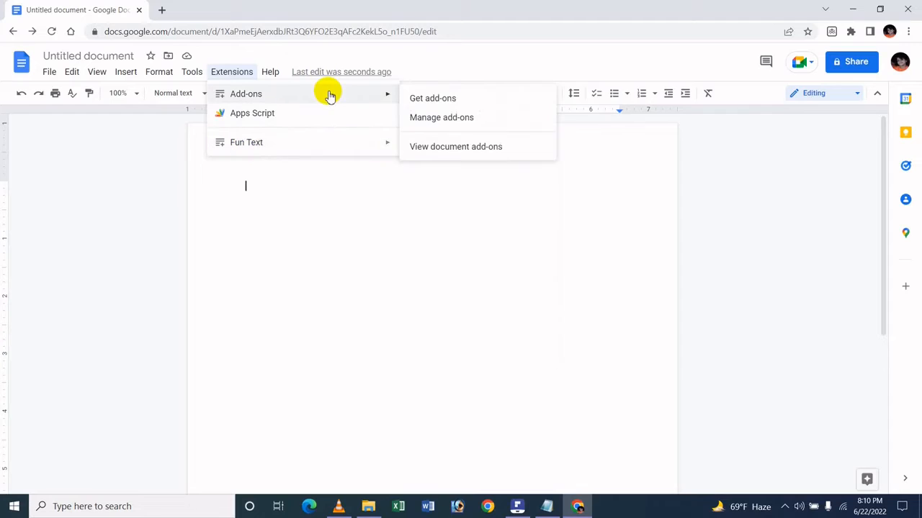
left_click(471, 118)
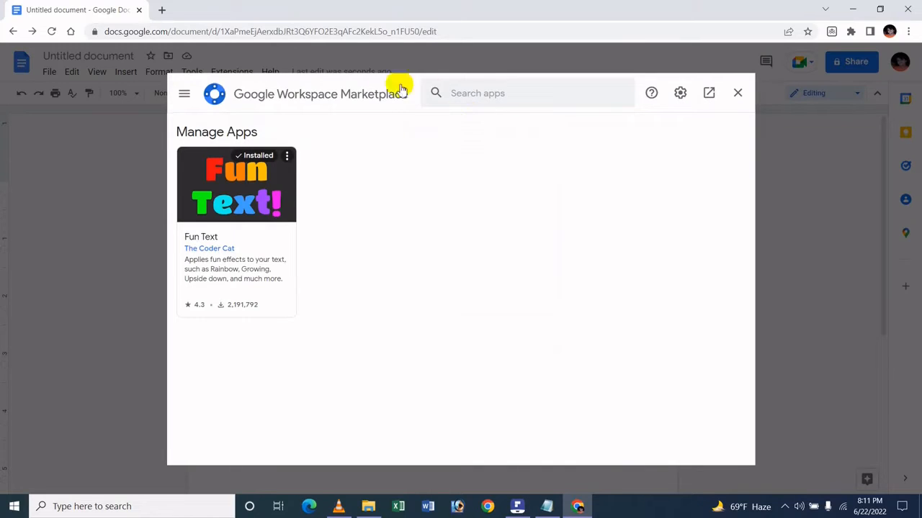
left_click(291, 156)
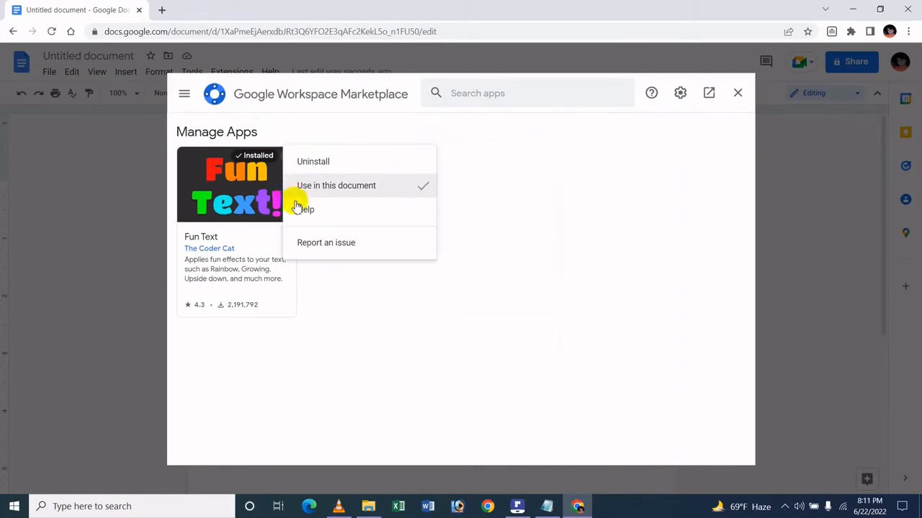
left_click(536, 149)
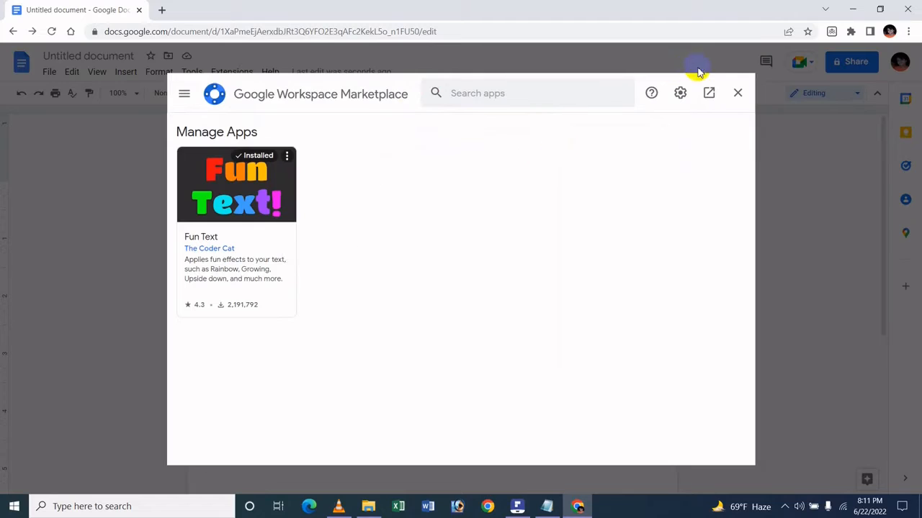
left_click(737, 93)
Browse the marketplace add-ons that work with Docs and open the Easy Clipart details page
left_click(234, 72)
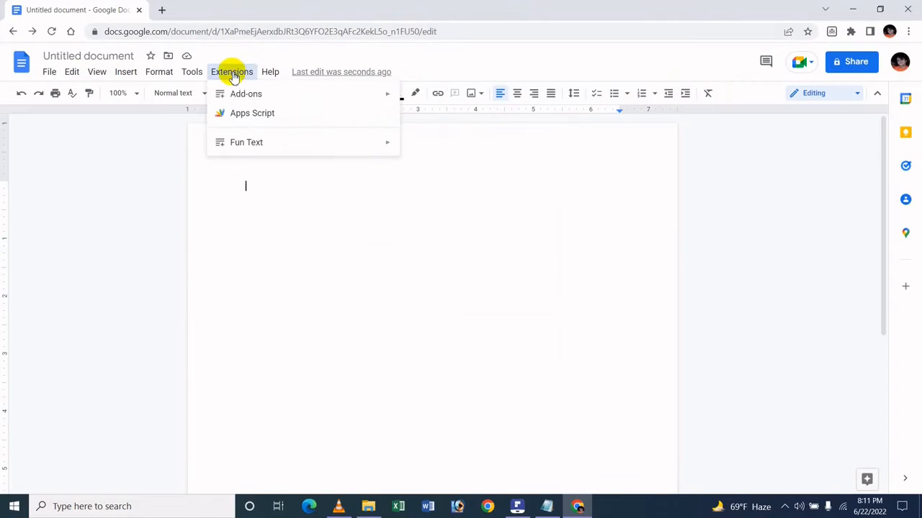
left_click(289, 97)
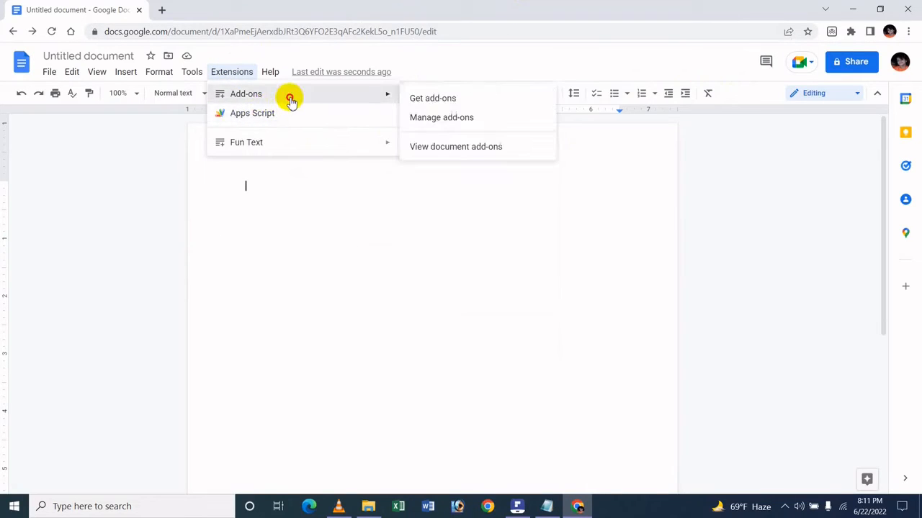
left_click(461, 101)
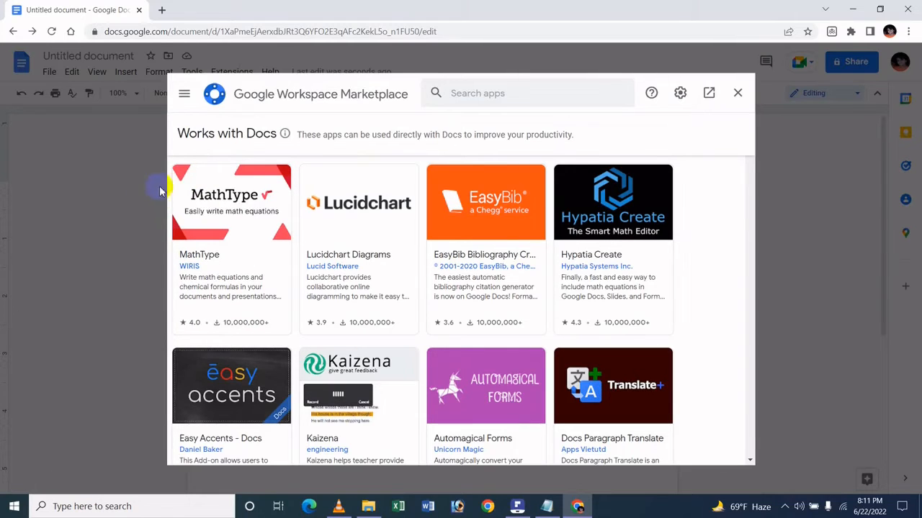
scroll(473, 295, "down", 15)
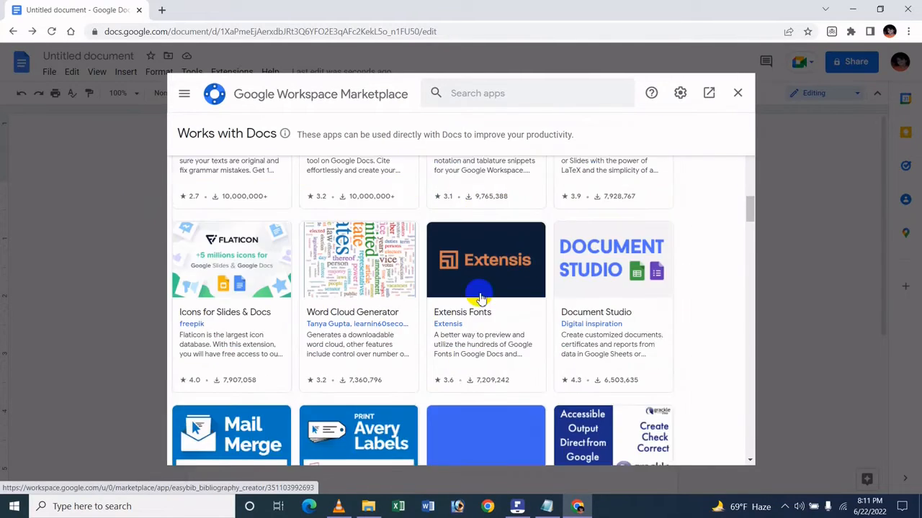
scroll(480, 297, "down", 15)
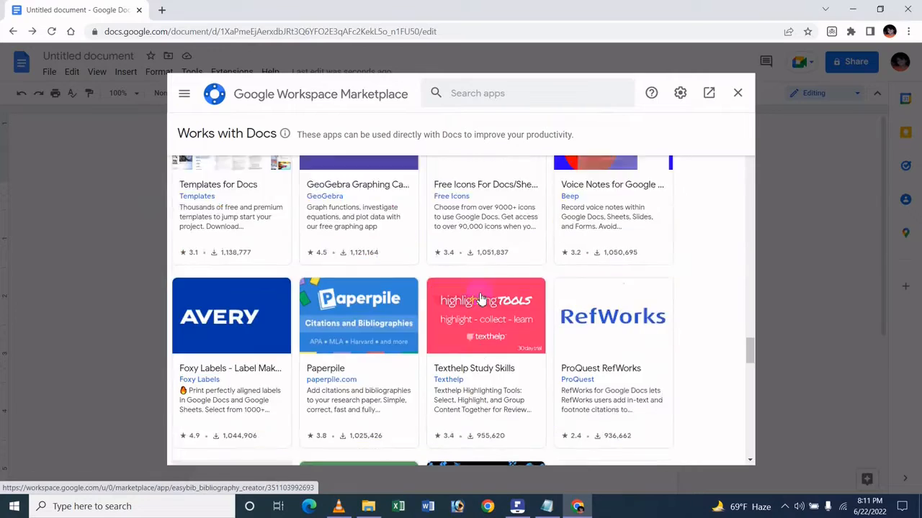
scroll(479, 303, "down", 15)
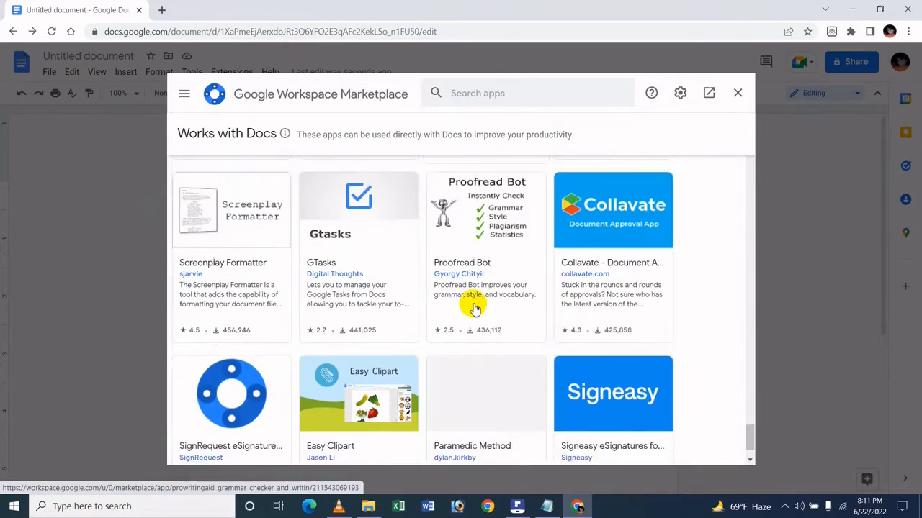
scroll(473, 308, "down", 1)
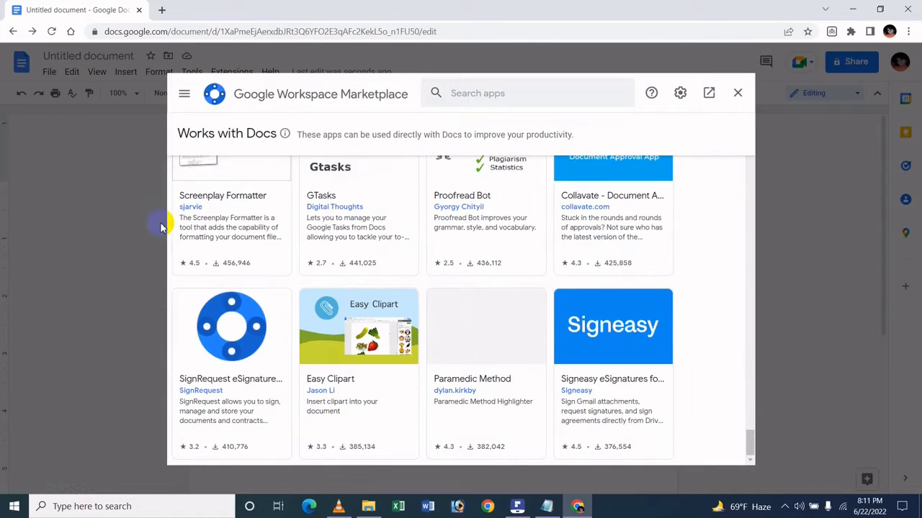
left_click(381, 317)
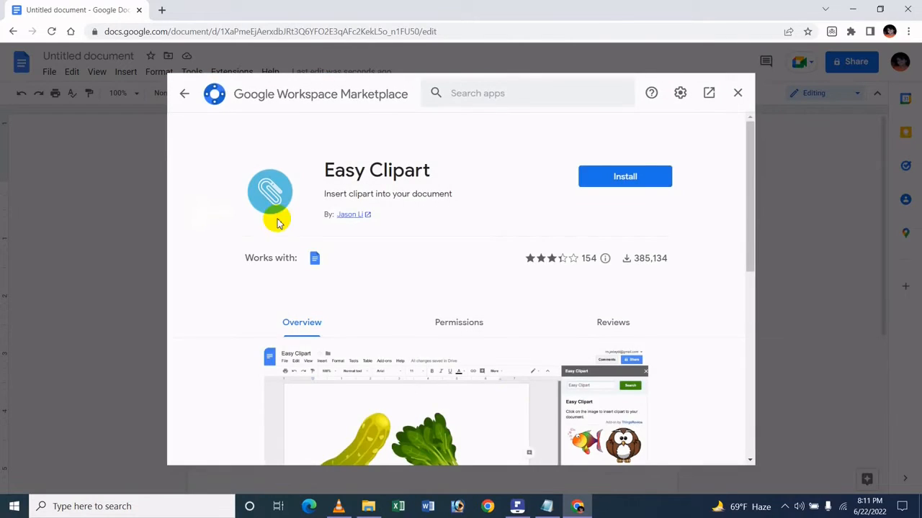
Install Easy Clipart, allowing it access to the existing Google account, and close the marketplace
left_click(649, 180)
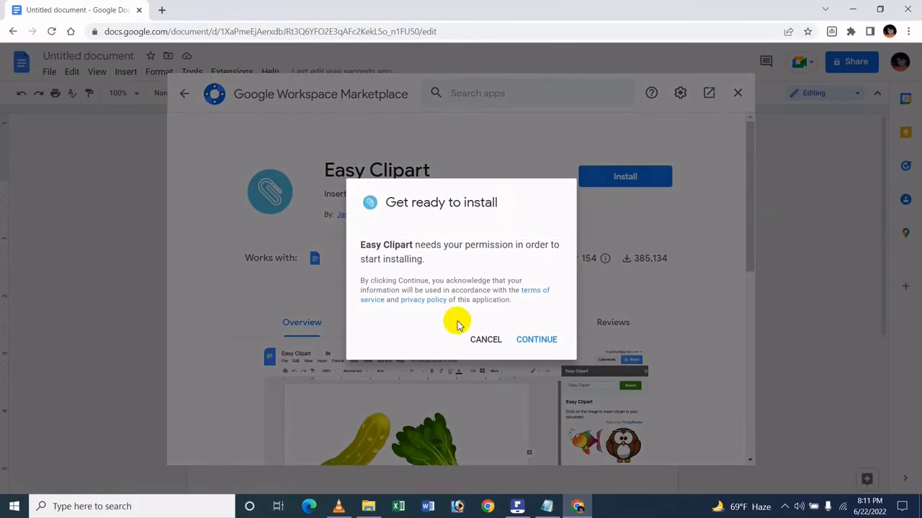
left_click(546, 339)
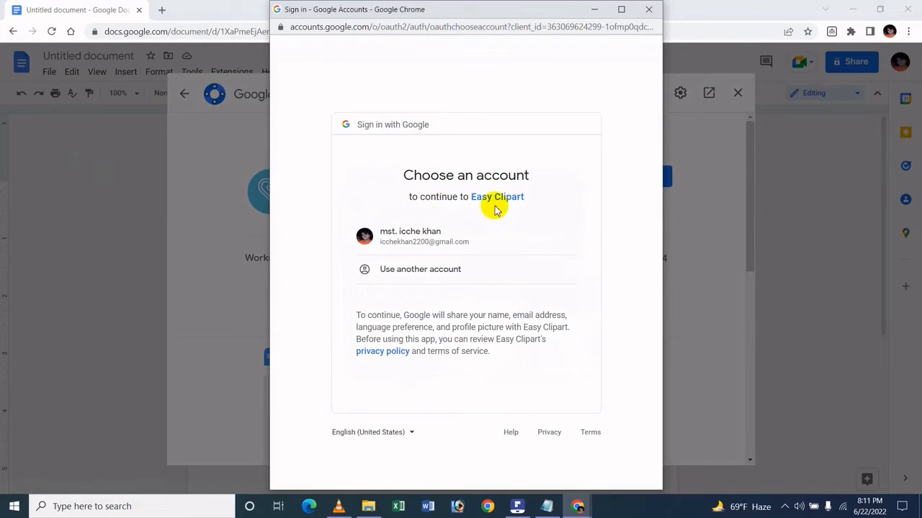
left_click(422, 232)
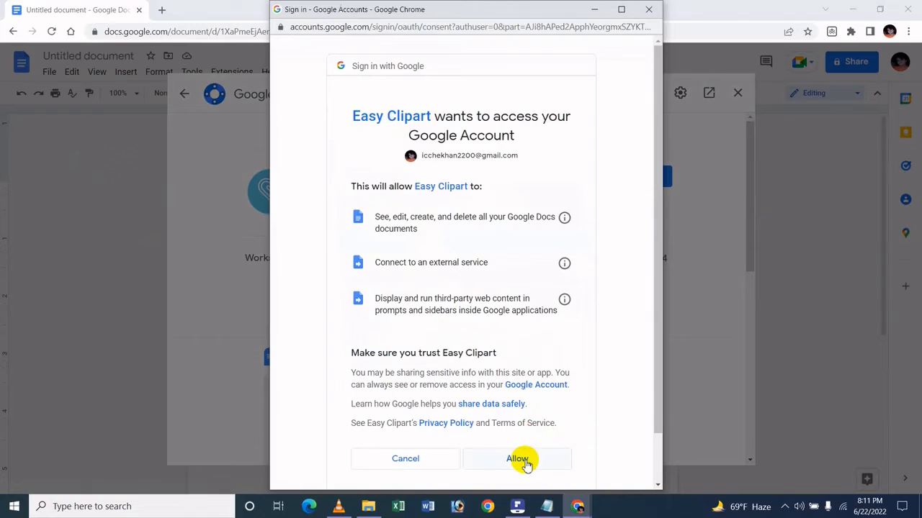
left_click(523, 460)
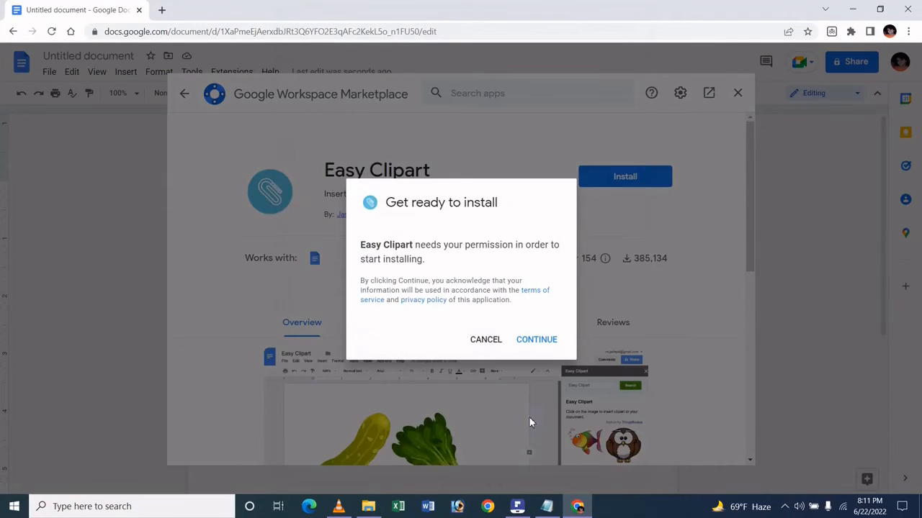
left_click(537, 340)
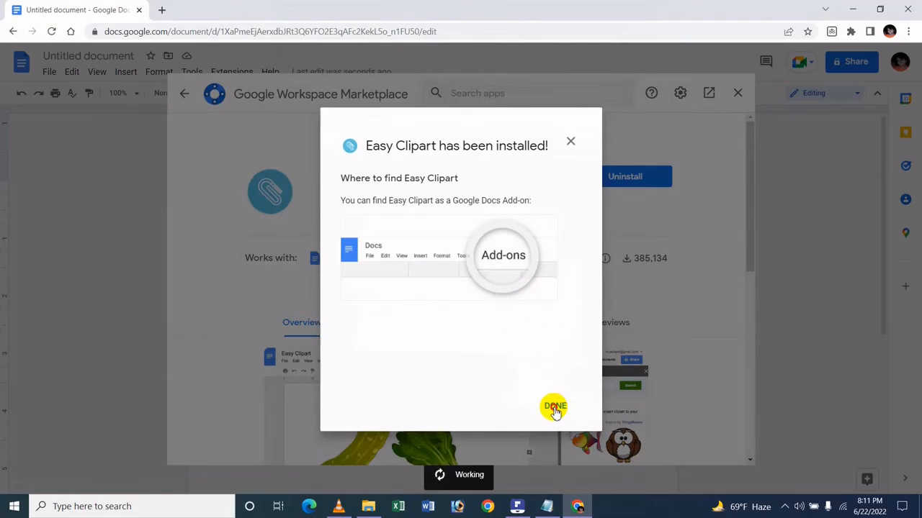
left_click(552, 404)
left_click(738, 93)
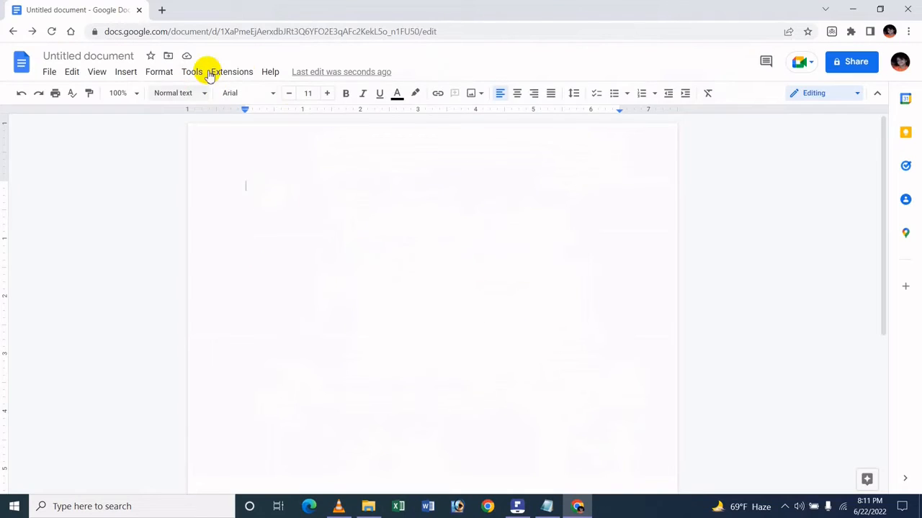
Open Easy Clipart's Find Clipart sidebar in the document
left_click(241, 73)
mouse_move(292, 144)
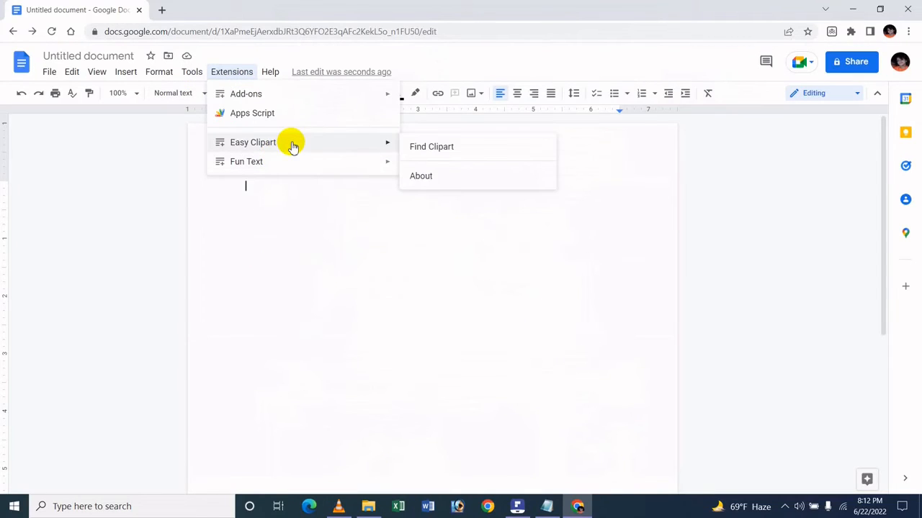
left_click(434, 149)
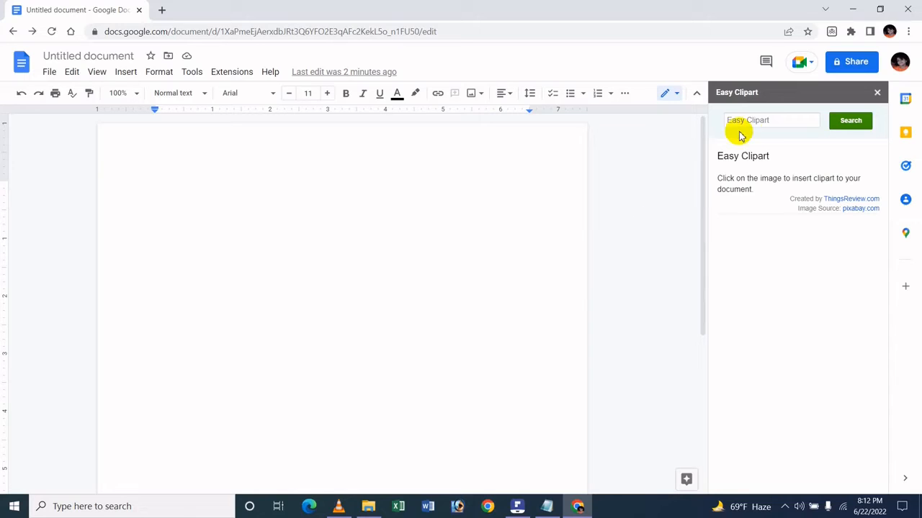
left_click(760, 120)
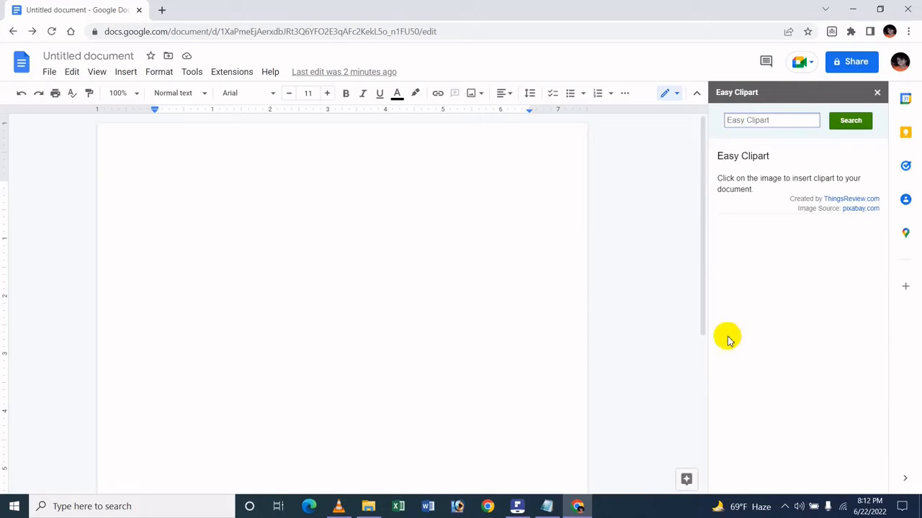
right_click(749, 379)
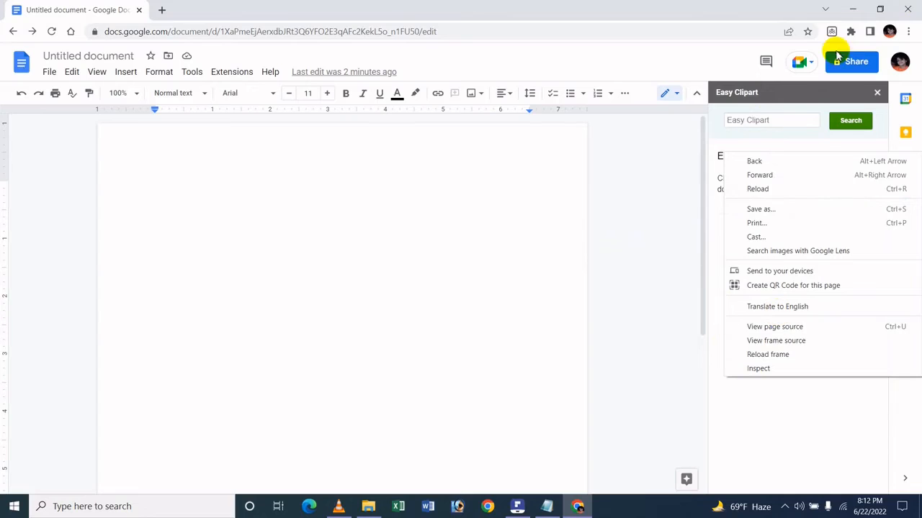
left_click(793, 122)
left_click(825, 337)
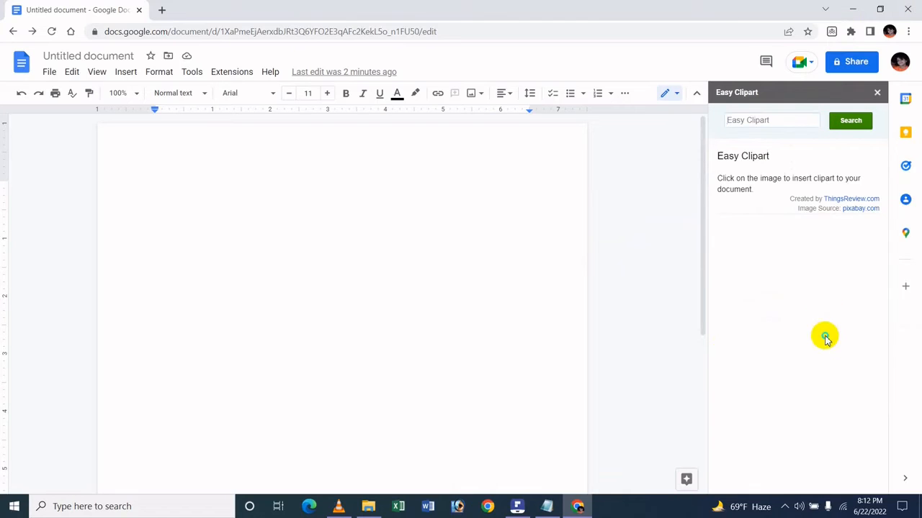
right_click(825, 337)
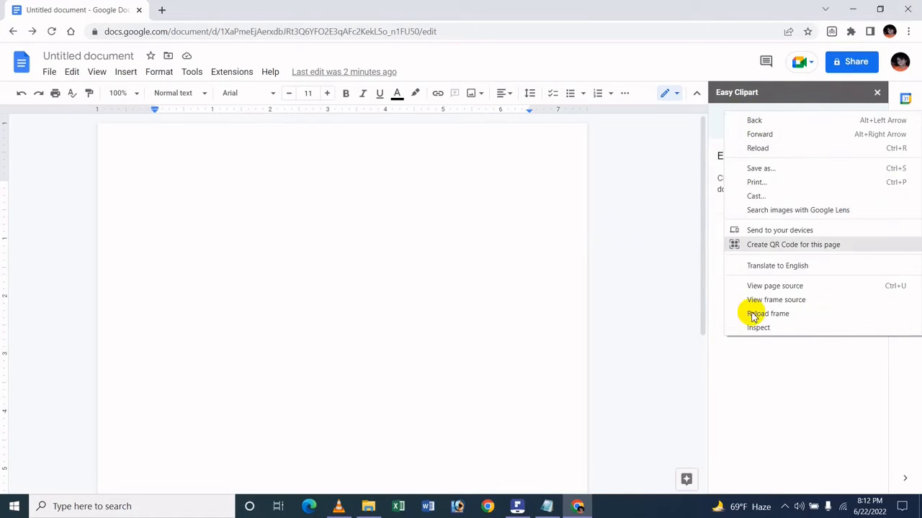
left_click(746, 364)
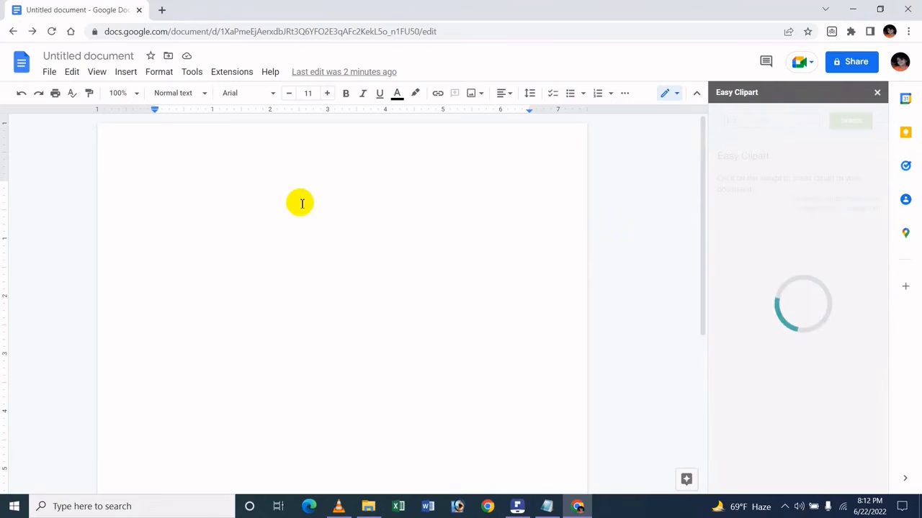
Search Easy Clipart for "girl barbidool"
type("g")
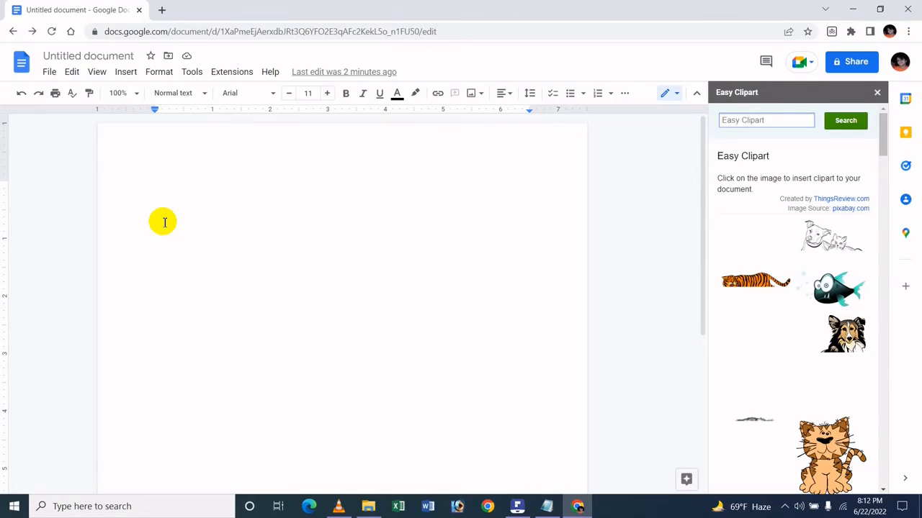
type("g")
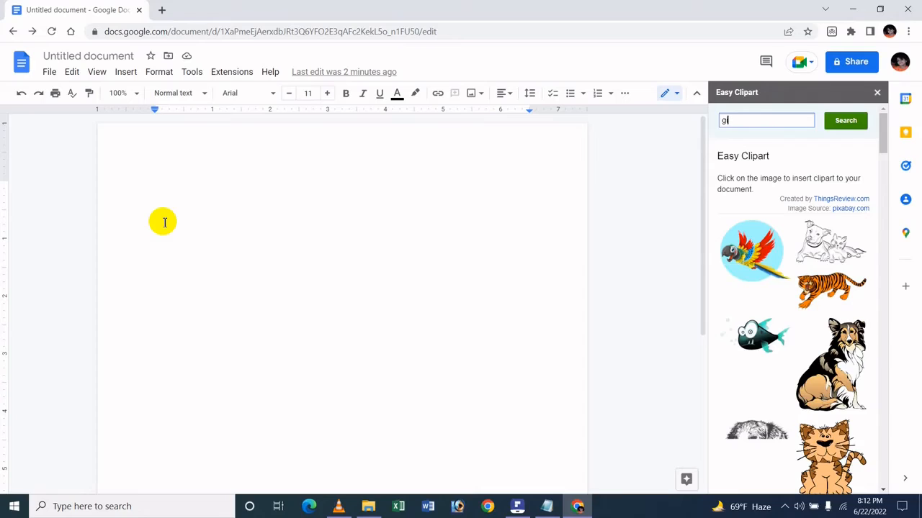
type("irl barbidool")
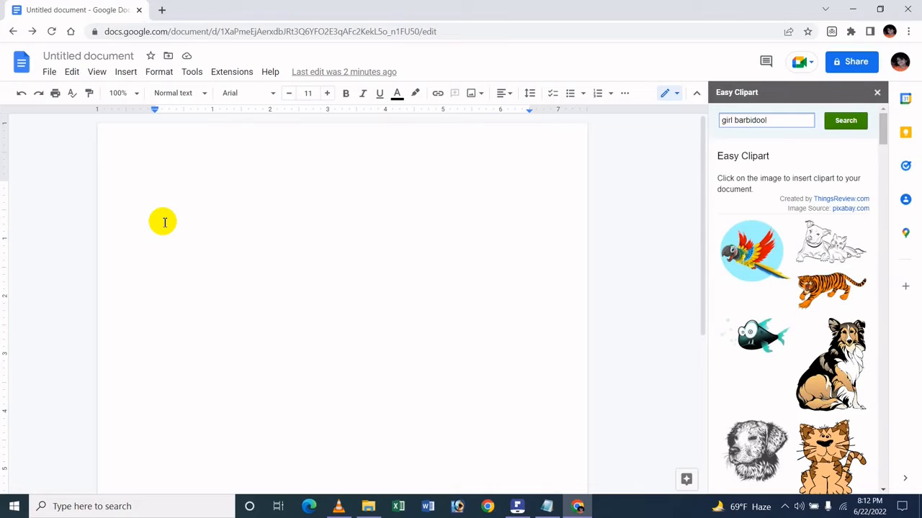
key("Return")
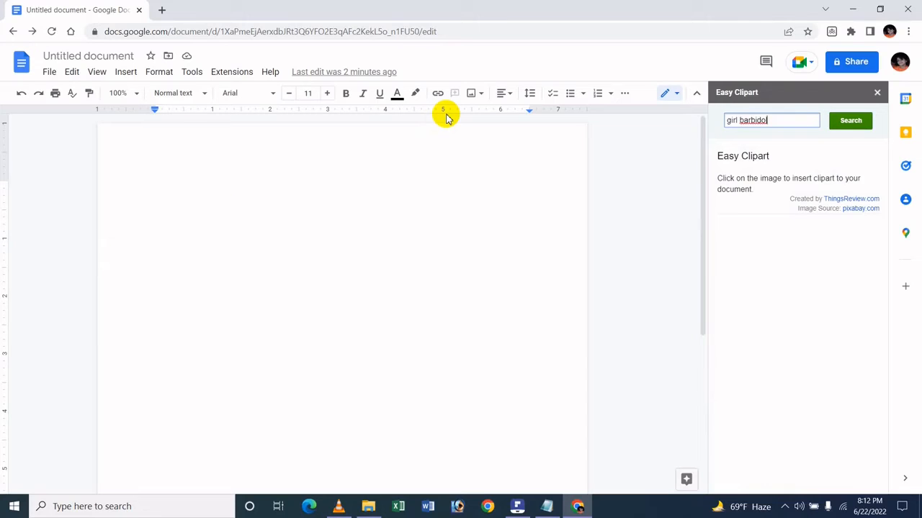
Repeat the clipart search with "girl barbidoll" and again with only "barbidoll"
key("Return")
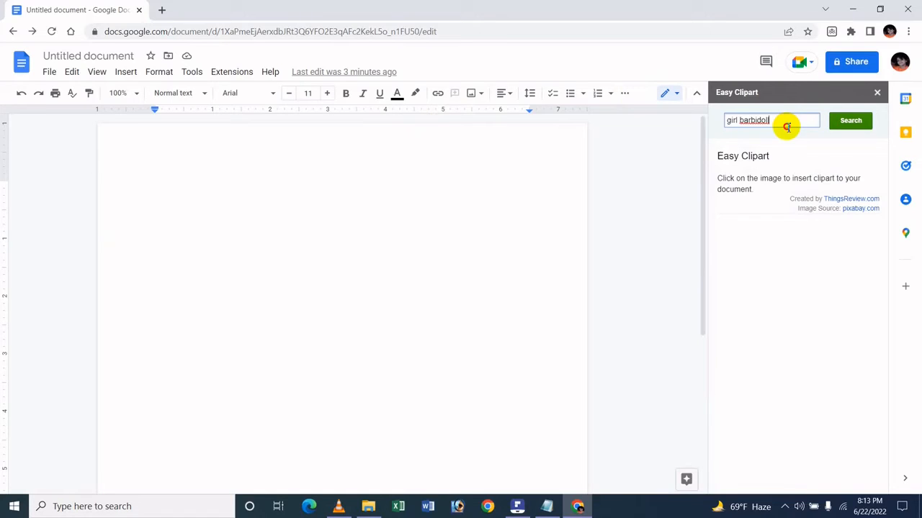
left_click_drag(738, 121, 713, 124)
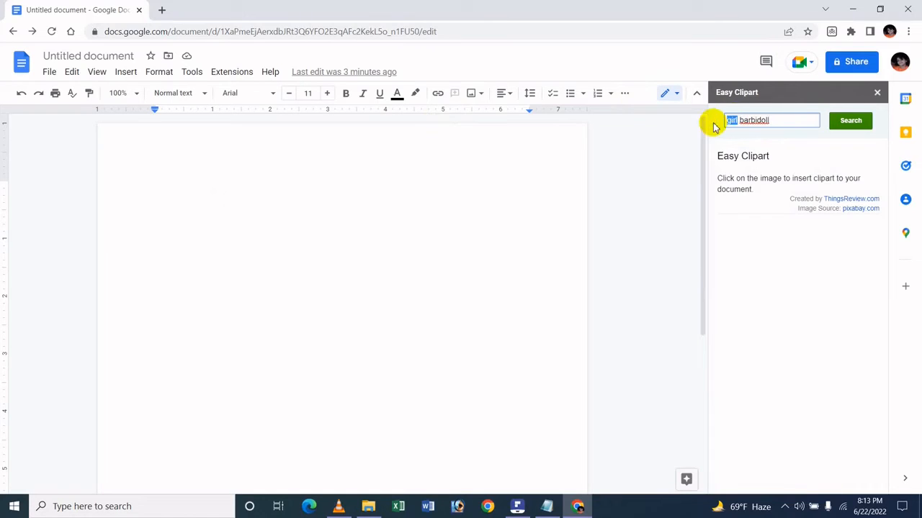
key("Return")
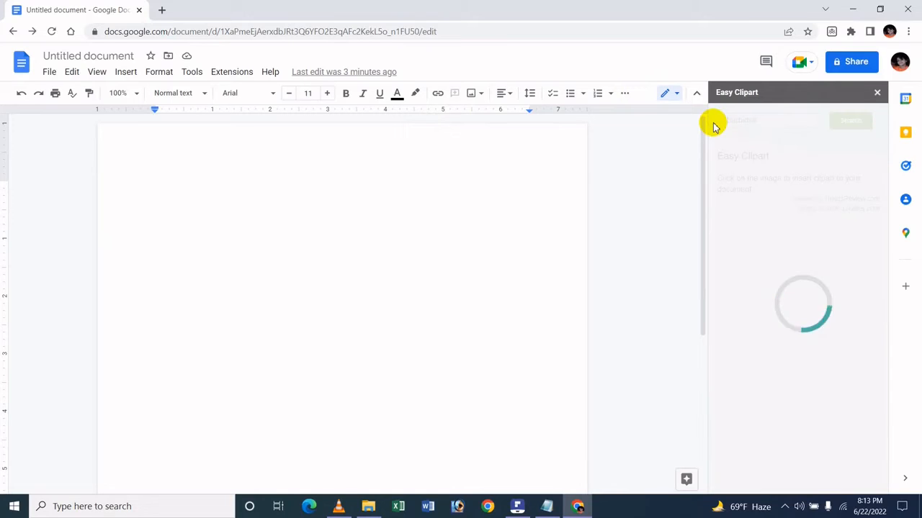
Search Easy Clipart for "nice girl" and look through the resulting images
left_click_drag(766, 125, 617, 130)
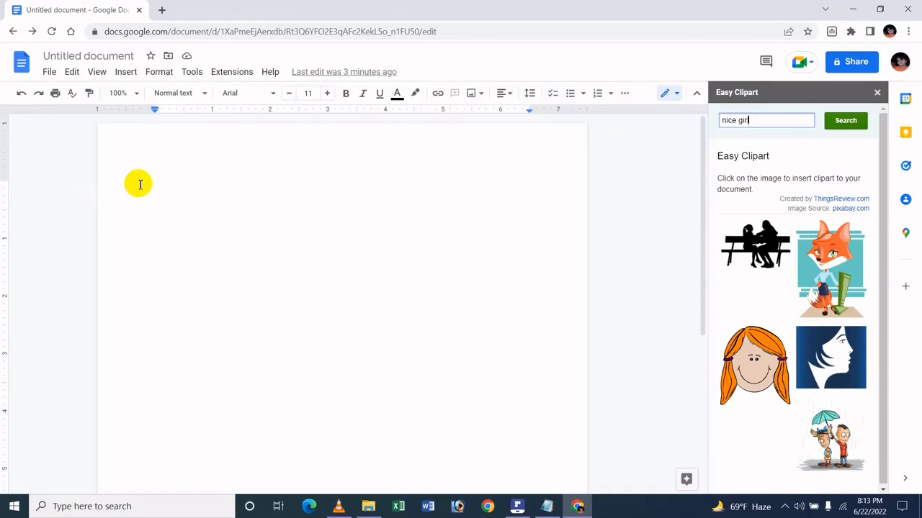
scroll(790, 272, "down", 2)
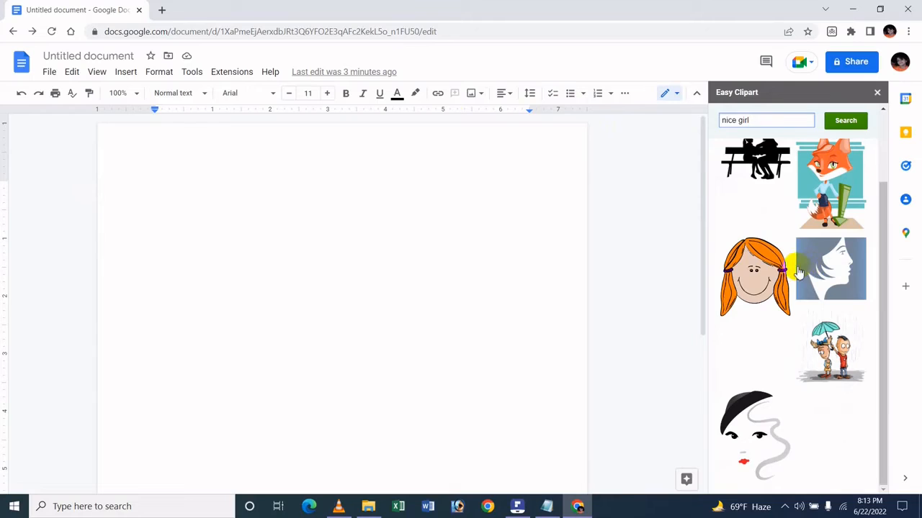
scroll(854, 299, "up", 2)
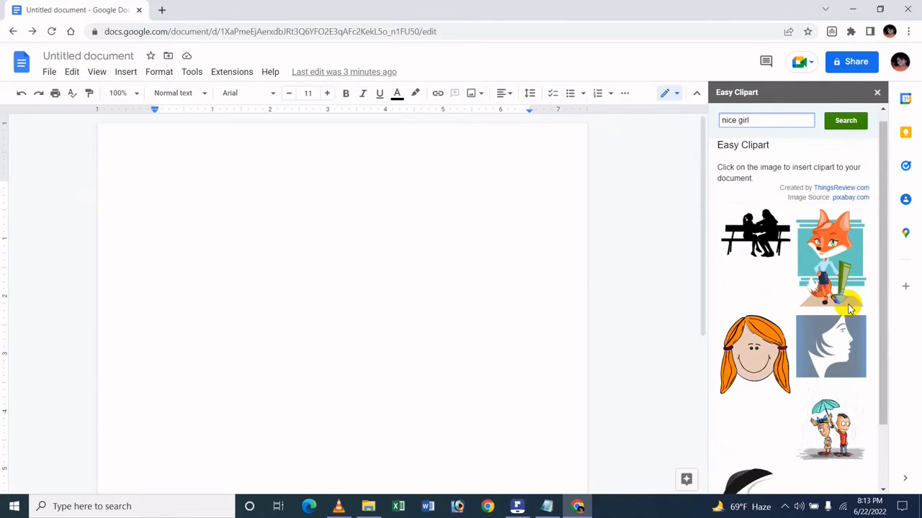
Shorten the clipart search term to "girl" and run the search again
left_click(740, 124)
key("ctrl+shift+Left")
key("BackSpace")
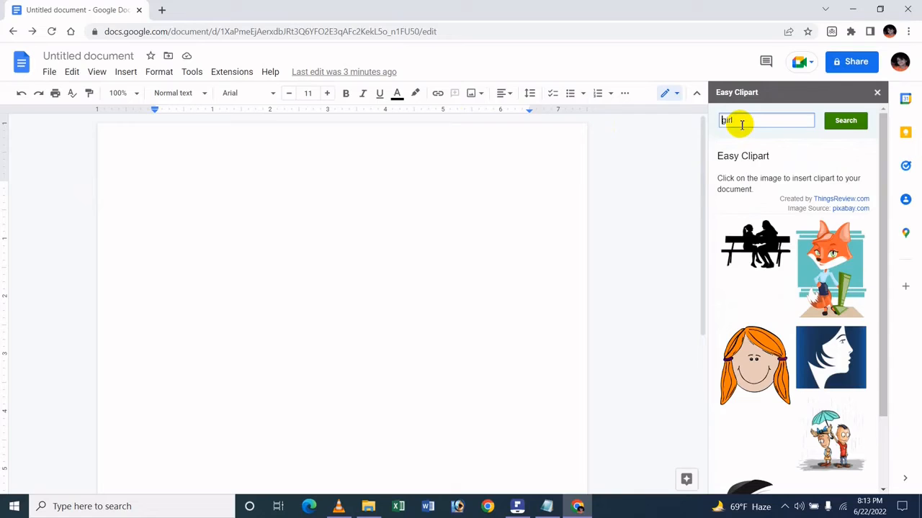
key("Return")
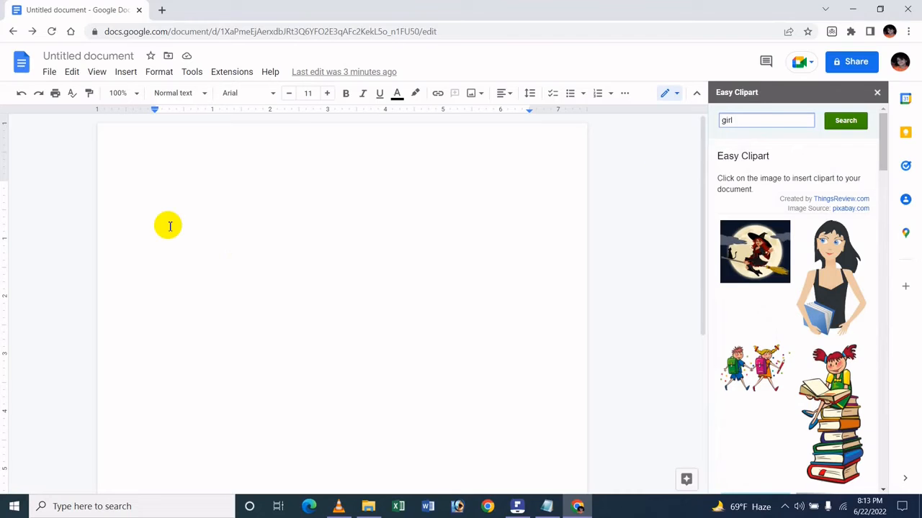
Insert the clipart of the red-haired girl in a pink ballet dress from the results and close the Easy Clipart sidebar
scroll(846, 313, "down", 3)
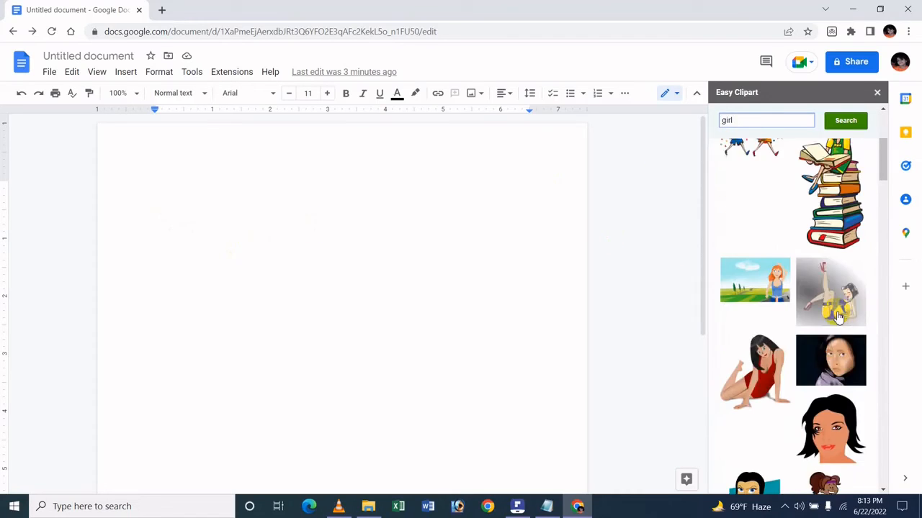
scroll(837, 316, "down", 5)
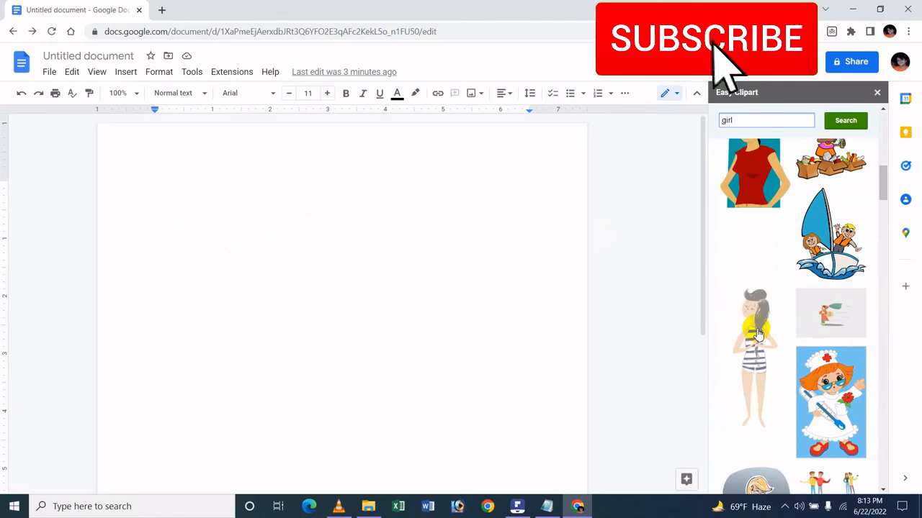
scroll(756, 327, "down", 2)
scroll(763, 342, "down", 5)
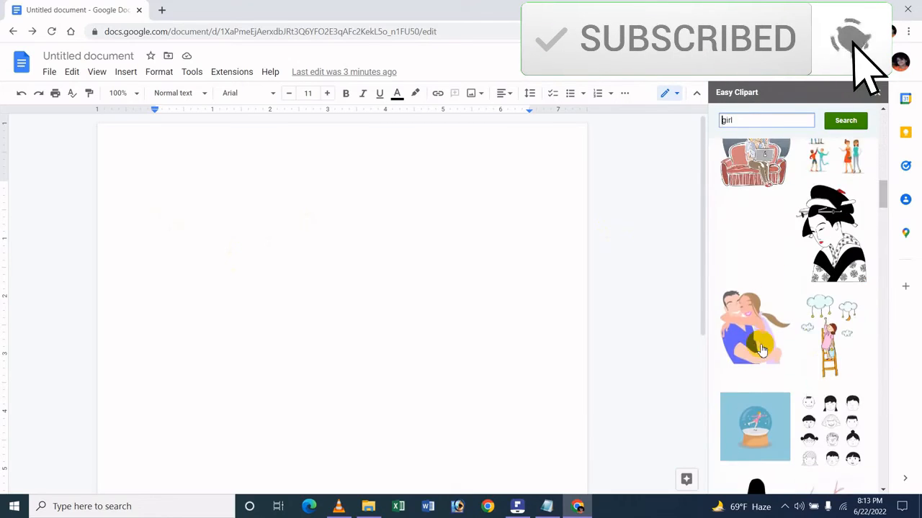
scroll(761, 349, "down", 8)
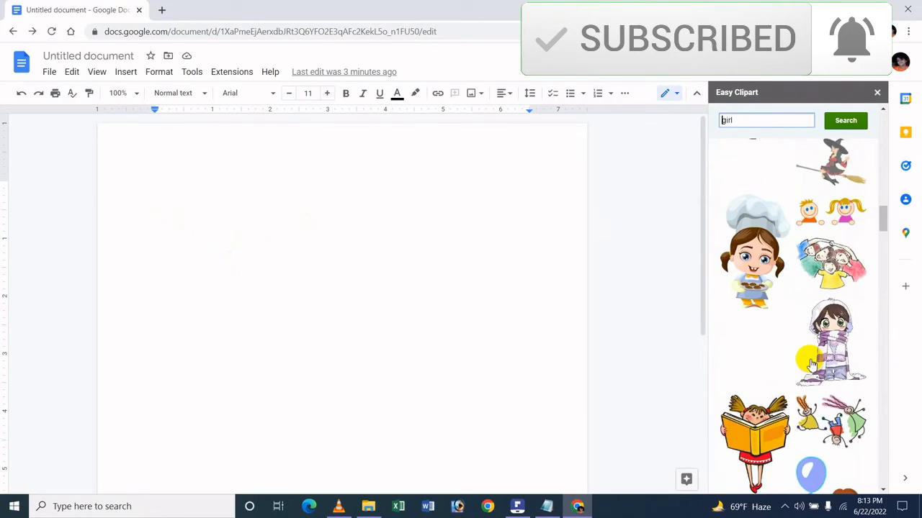
scroll(811, 365, "down", 7)
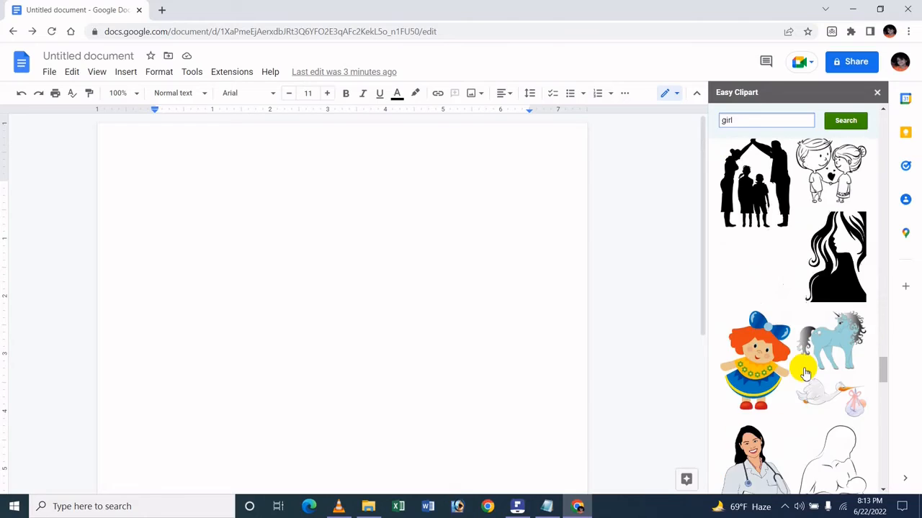
scroll(805, 373, "down", 10)
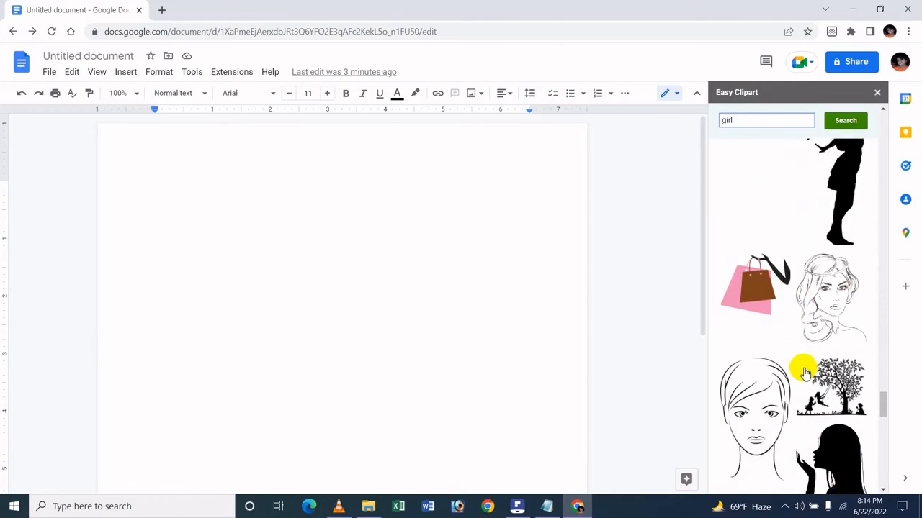
scroll(805, 373, "down", 7)
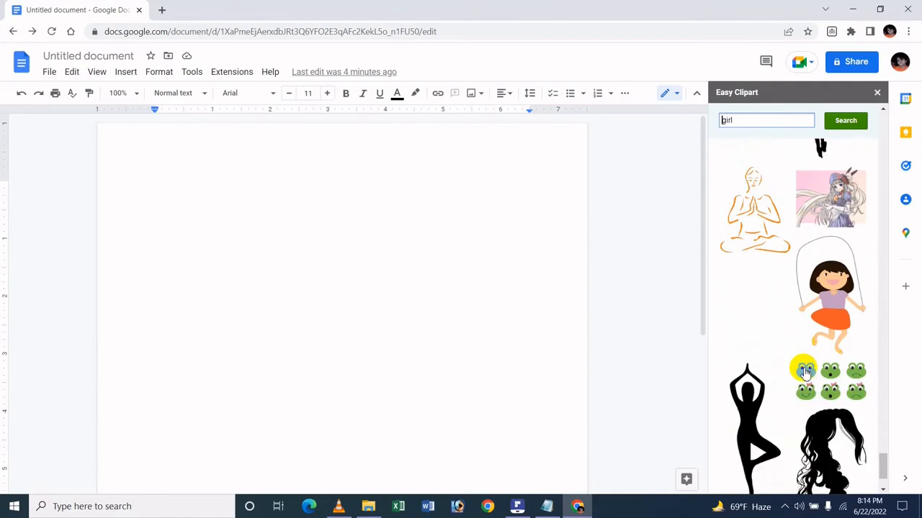
scroll(805, 373, "up", 5)
scroll(805, 373, "up", 10)
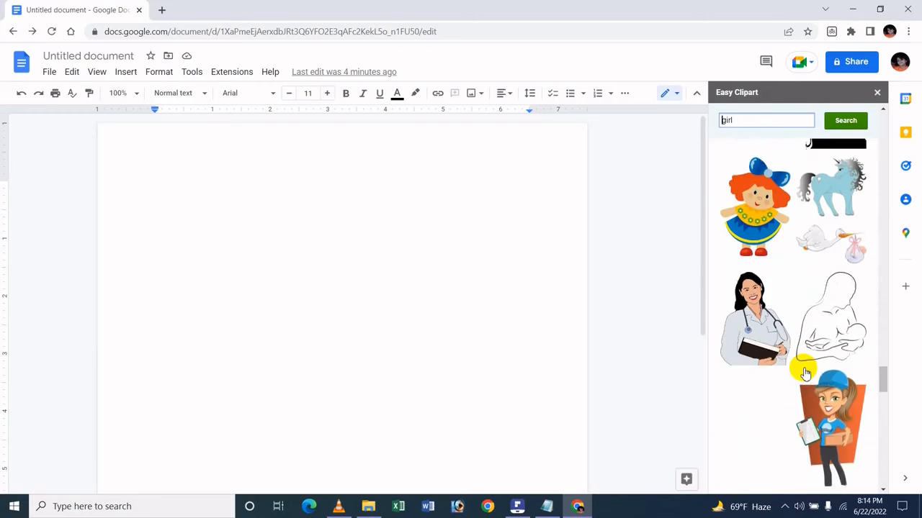
scroll(805, 373, "up", 5)
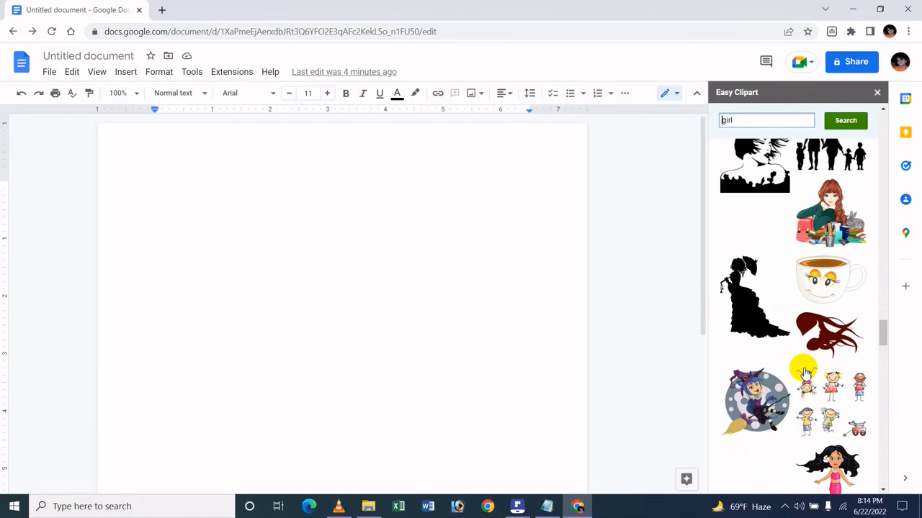
scroll(805, 373, "up", 8)
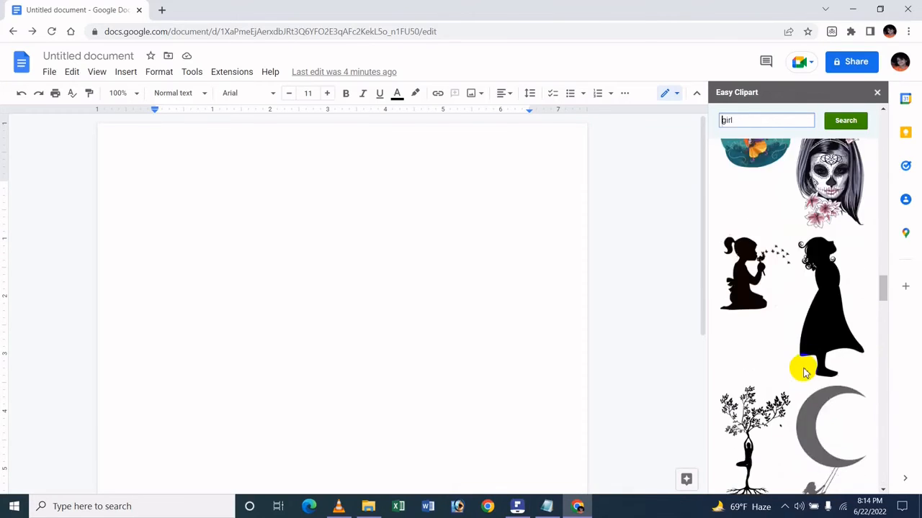
scroll(805, 373, "up", 4)
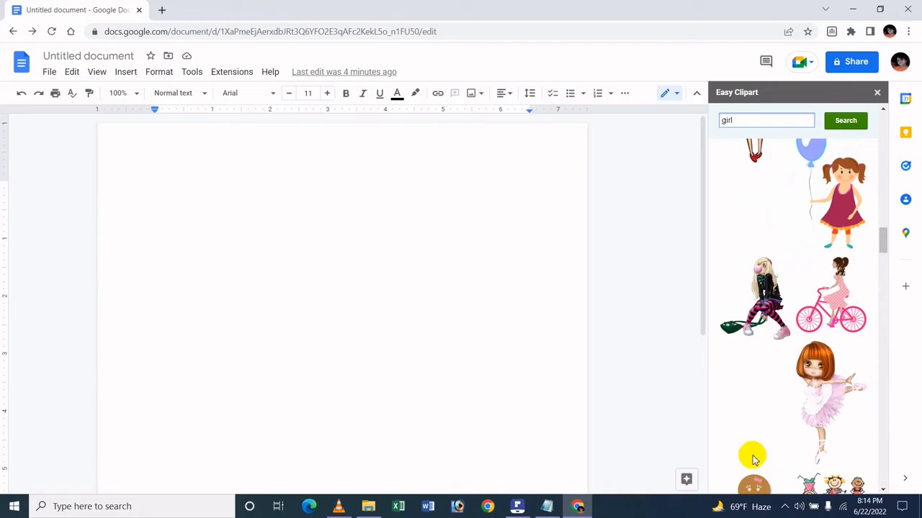
left_click(826, 417)
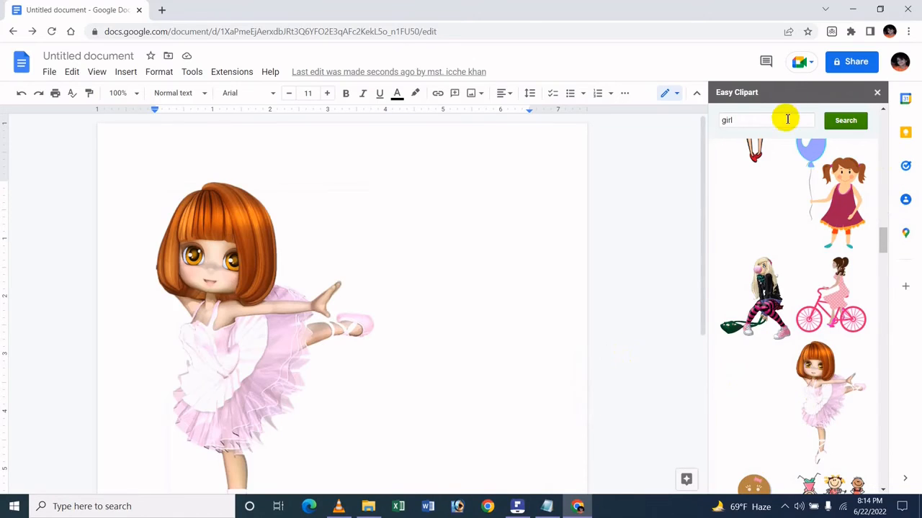
left_click(876, 92)
Resize the ballerina image proportionally to about 4.9 inches wide so it fits on the page
left_click(257, 304)
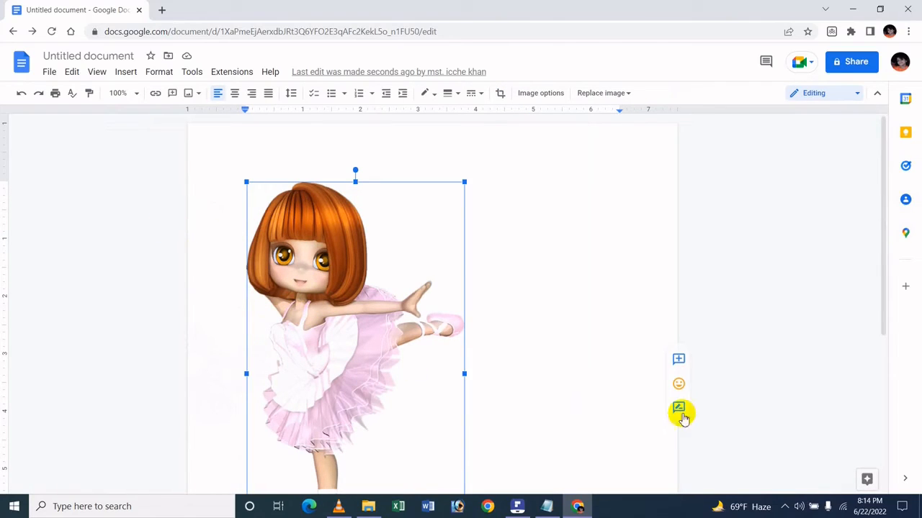
scroll(509, 376, "down", 3)
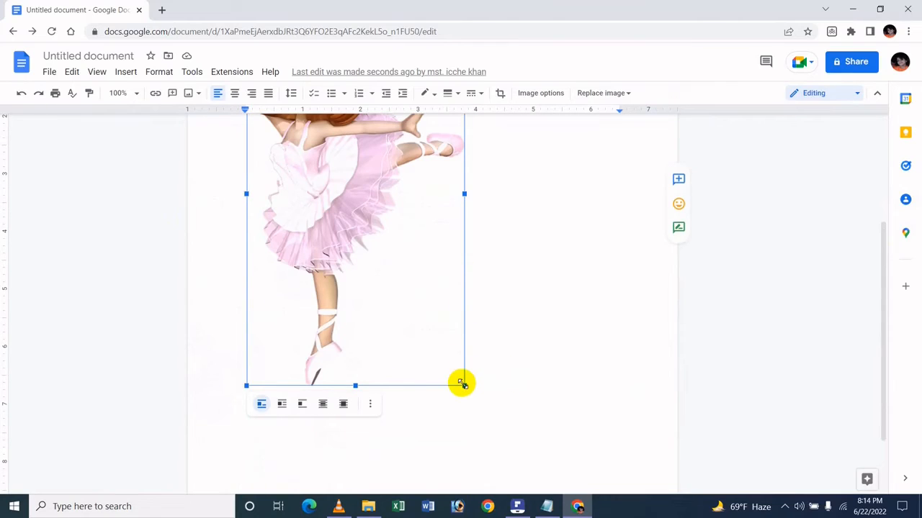
left_click_drag(463, 386, 580, 448)
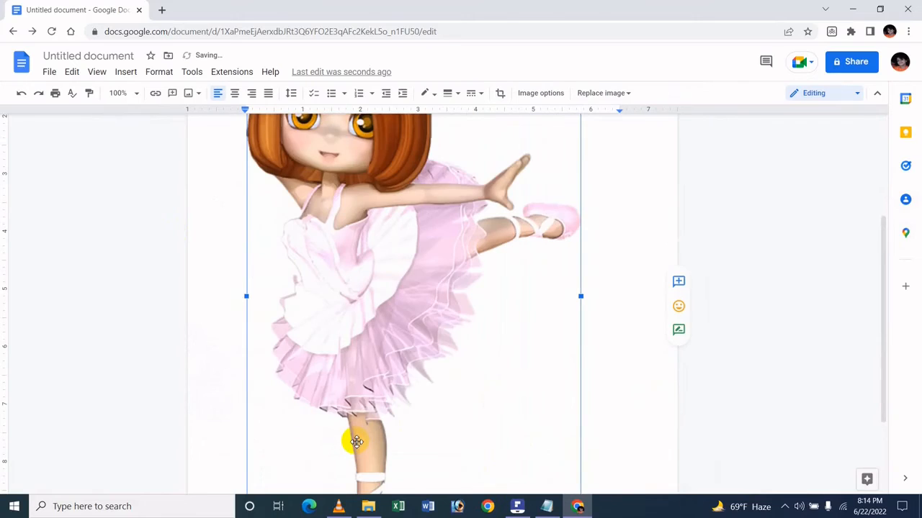
scroll(357, 443, "down", 1)
scroll(360, 443, "up", 1)
scroll(403, 436, "down", 1)
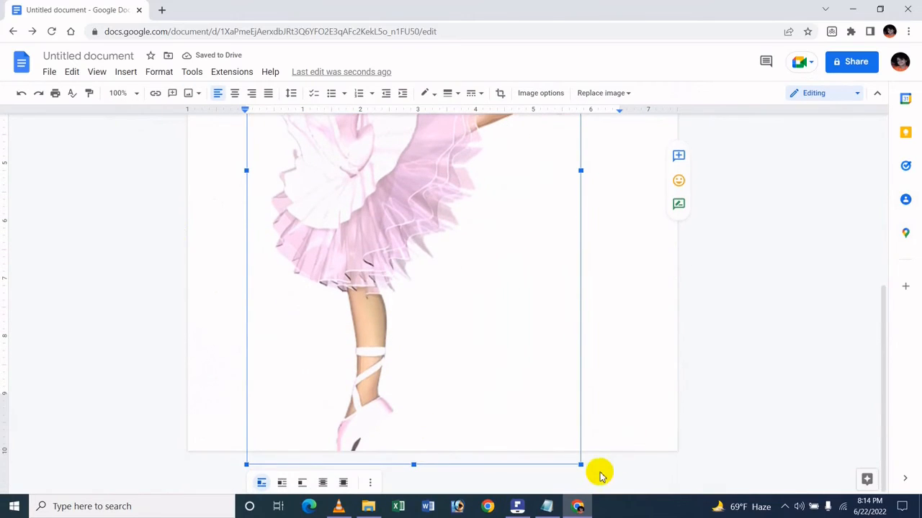
left_click_drag(580, 465, 500, 337)
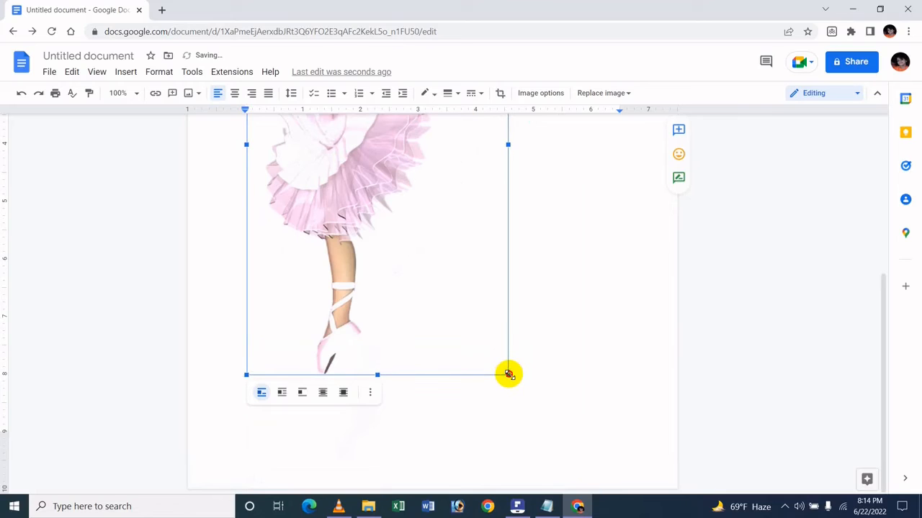
left_click_drag(509, 374, 530, 414)
Place the ballerina image in front of the text and move its left edge about 1.5 inches right of the left margin
left_click(343, 432)
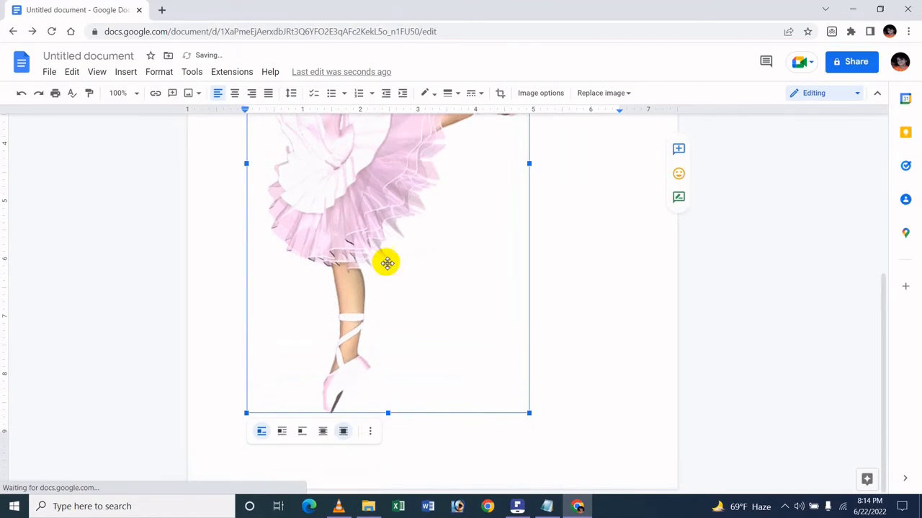
scroll(389, 240, "up", 3)
left_click_drag(374, 288, 456, 235)
scroll(442, 263, "down", 3)
scroll(444, 264, "down", 1)
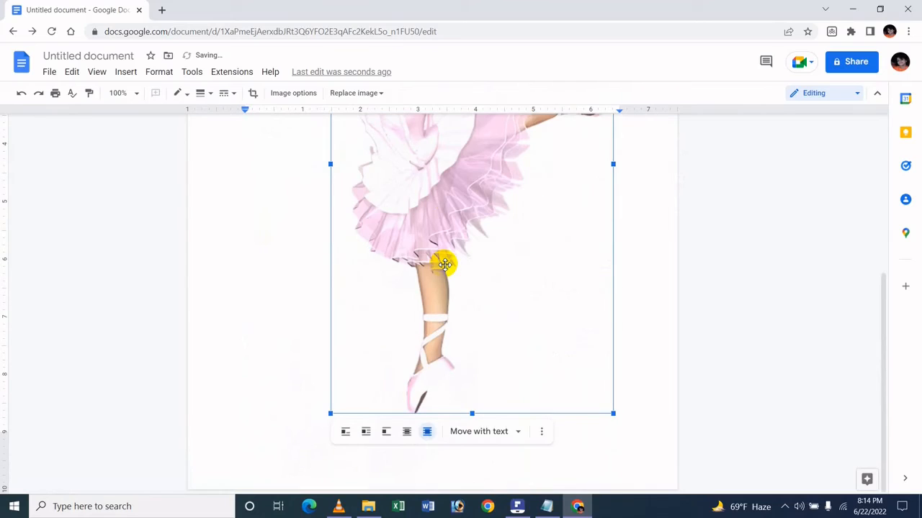
scroll(444, 264, "up", 4)
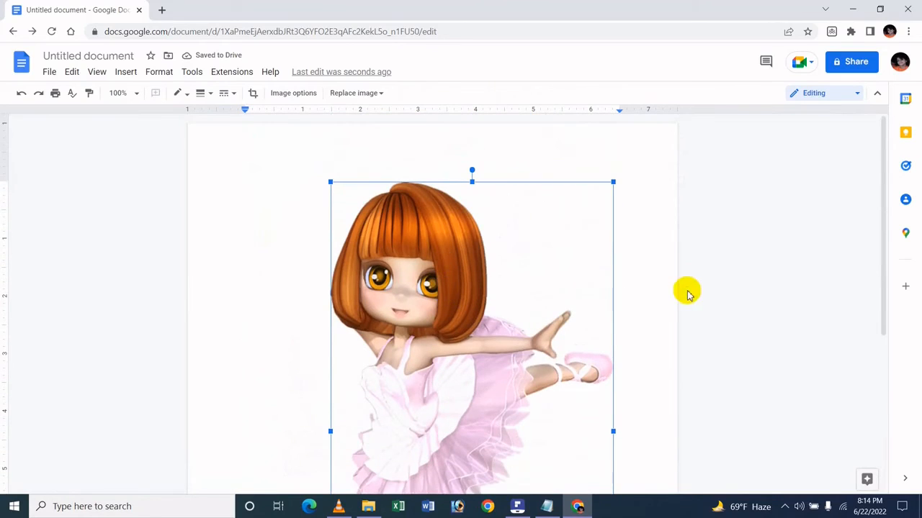
Try to move the ballerina image further down the page
key("Escape")
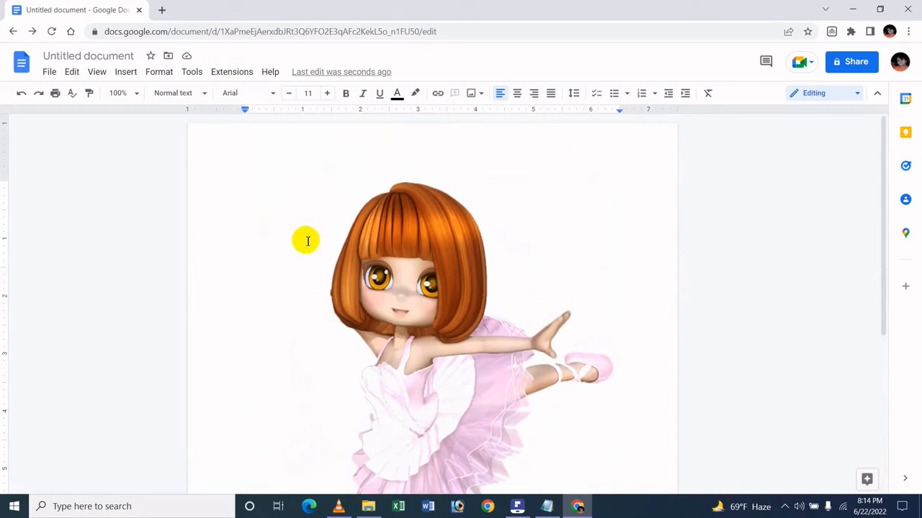
left_click(233, 264)
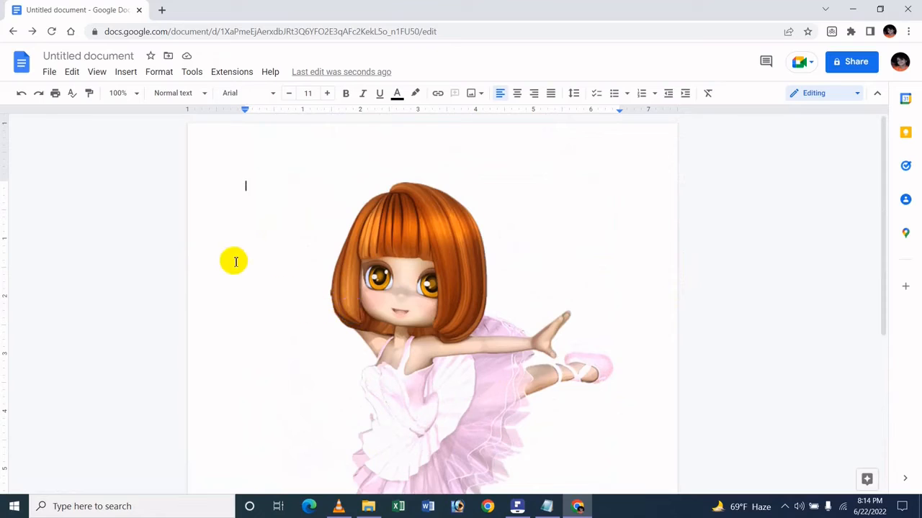
left_click(355, 265)
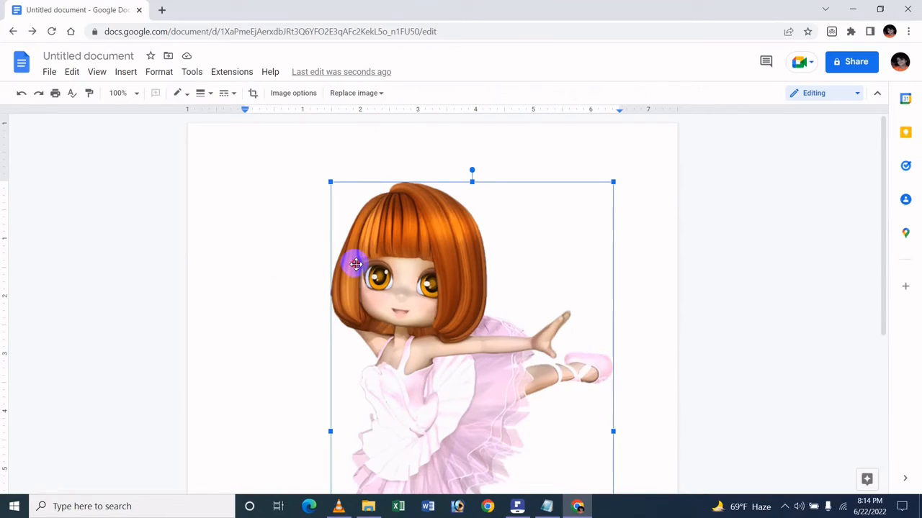
left_click_drag(348, 263, 366, 284)
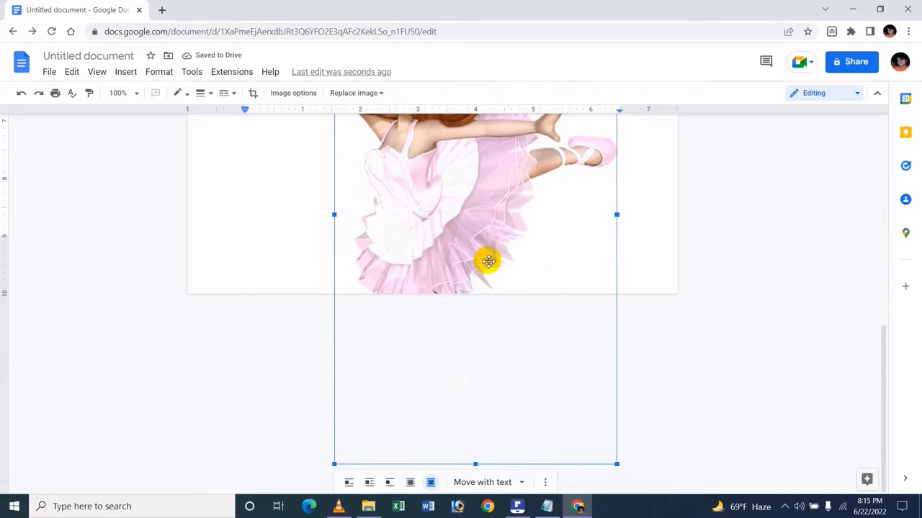
mouse_move(461, 257)
left_mouse_down()
mouse_move(469, 220)
mouse_move(463, 250)
left_mouse_up()
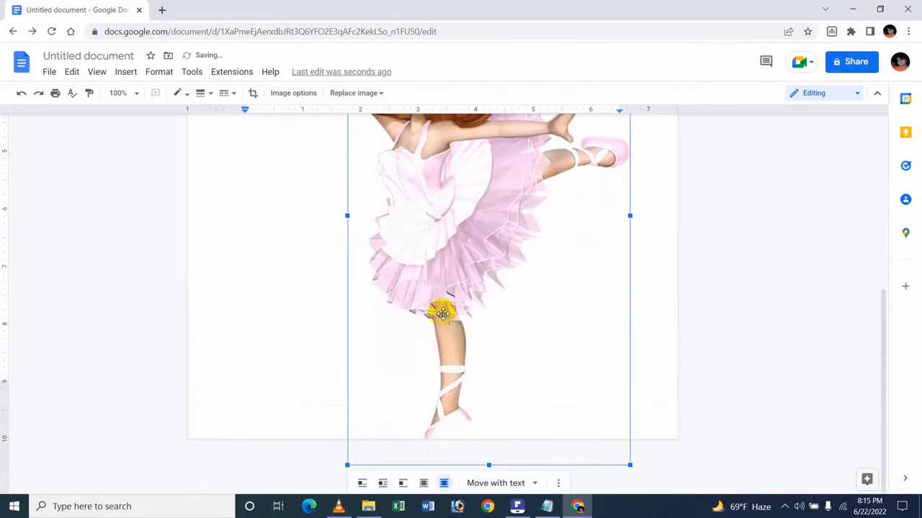
Move the ballerina image up to the top margin, its left edge about 1.9 inches right of the left margin, and deselect it
scroll(438, 309, "up", 5)
left_click_drag(447, 391, 439, 298)
left_click_drag(432, 346, 453, 348)
scroll(442, 329, "down", 4)
scroll(442, 329, "up", 3)
scroll(442, 329, "down", 3)
scroll(455, 349, "up", 3)
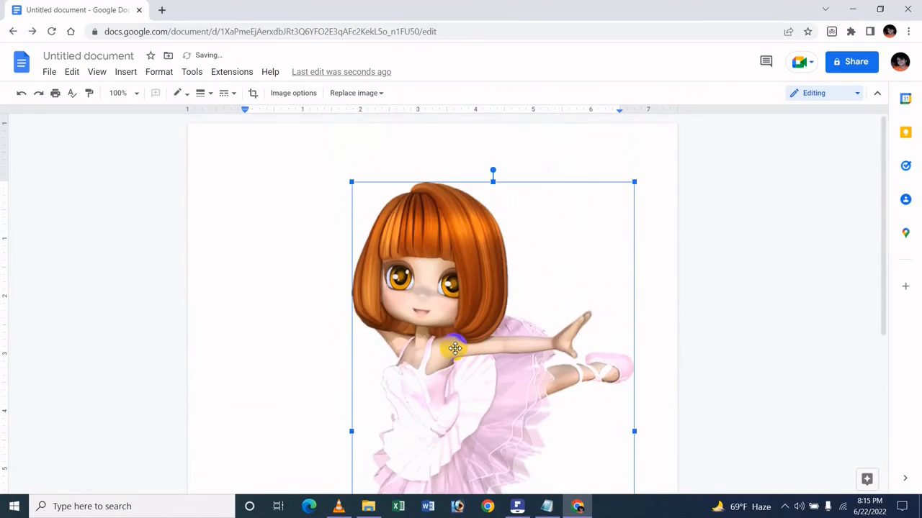
scroll(455, 348, "down", 3)
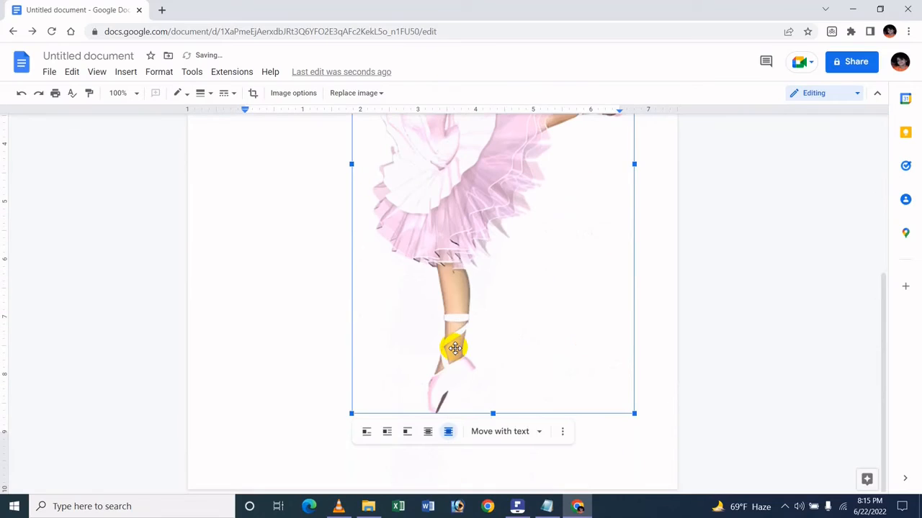
left_click(715, 416)
scroll(715, 415, "up", 4)
scroll(715, 415, "down", 3)
scroll(715, 415, "up", 3)
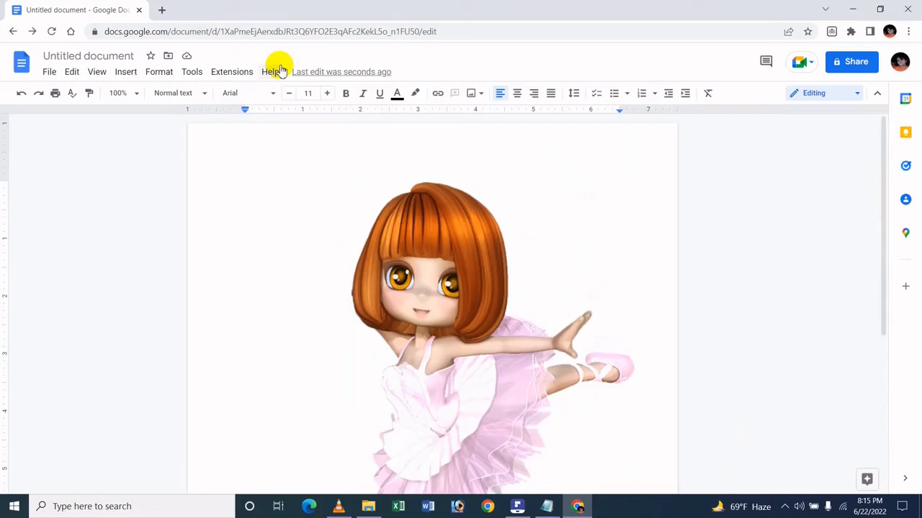
Delete the ballerina image from the page
left_click(249, 75)
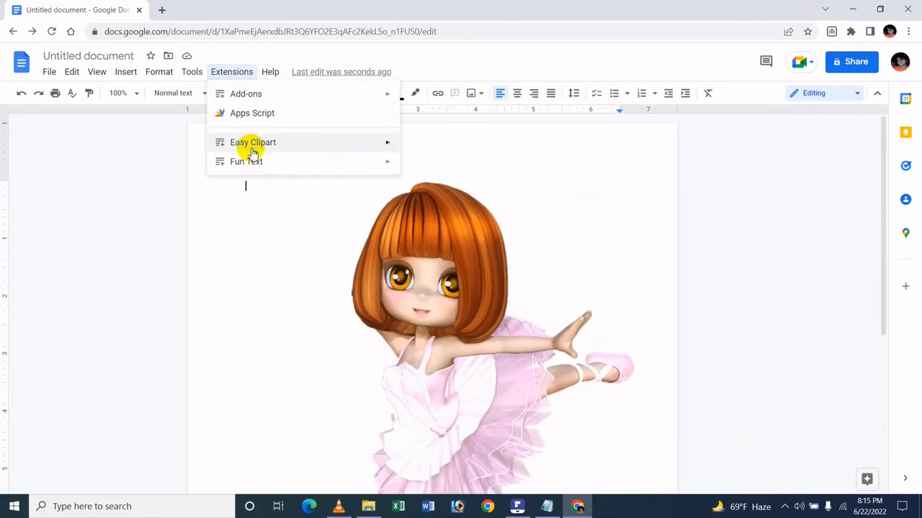
mouse_move(264, 91)
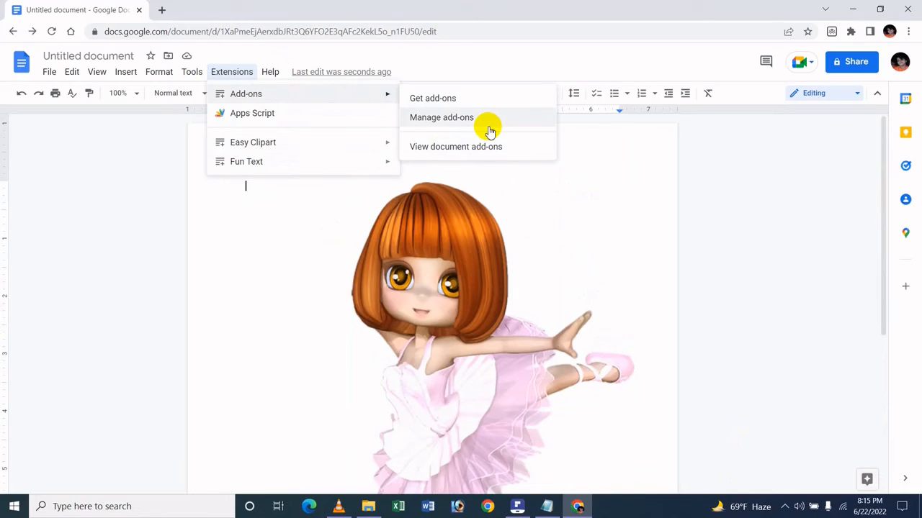
left_click(422, 350)
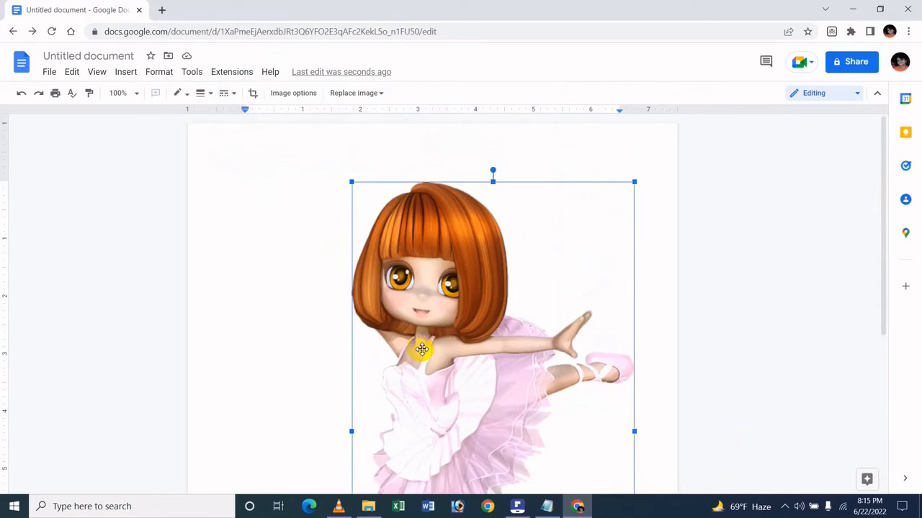
key("Delete")
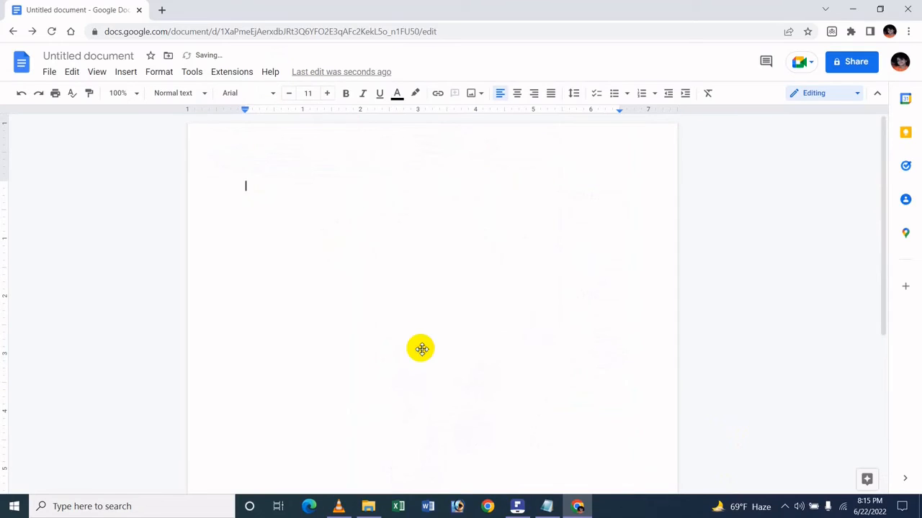
Uninstall the Fun Text add-on through the add-on management and close the Google Workspace Marketplace
left_click(232, 73)
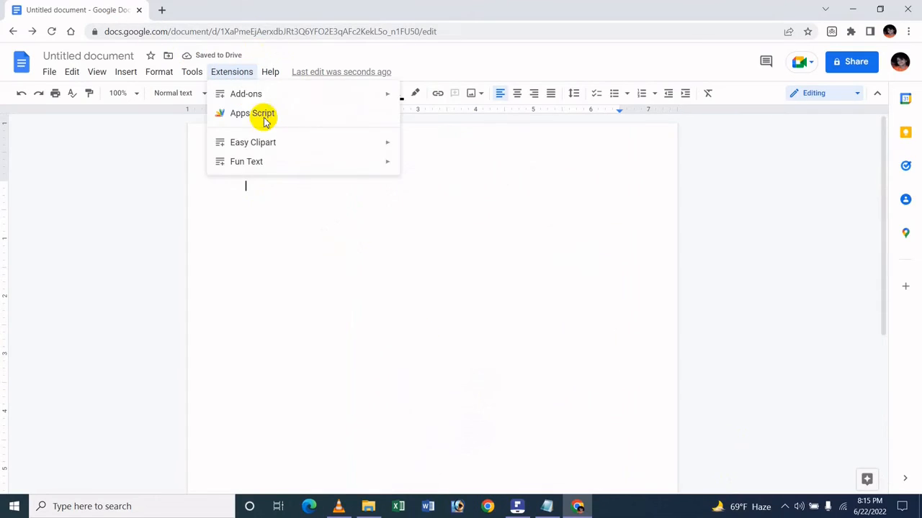
mouse_move(350, 101)
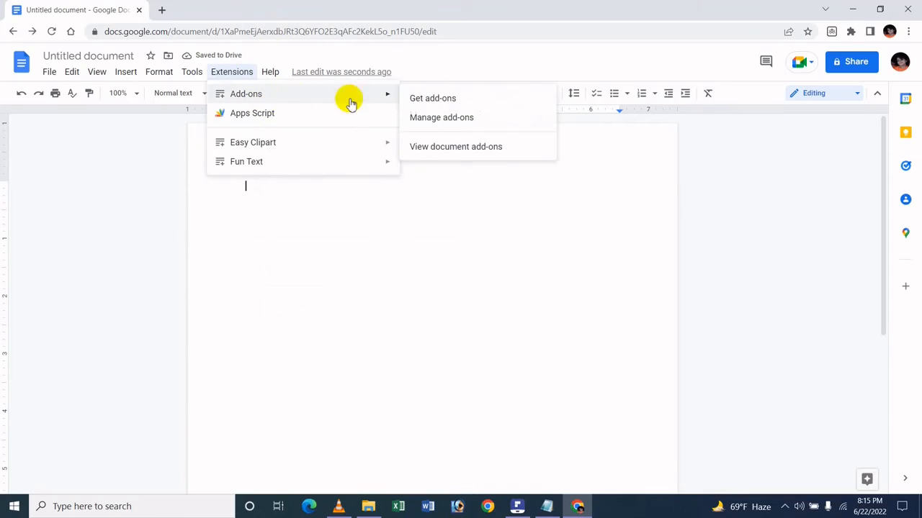
left_click(419, 120)
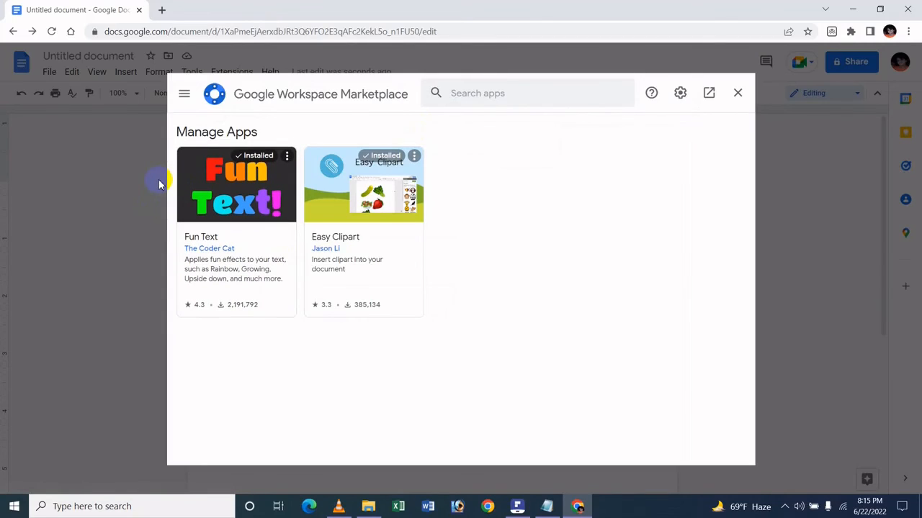
left_click(286, 156)
left_click(319, 163)
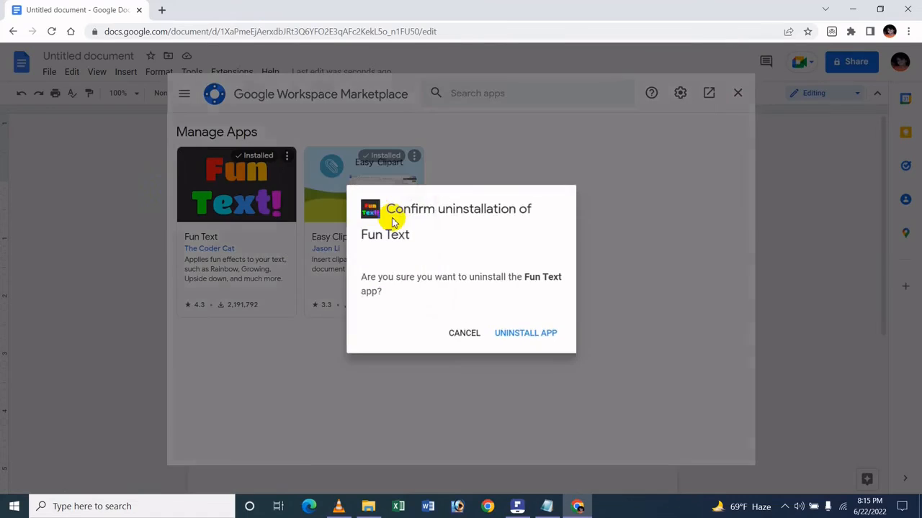
left_click(537, 342)
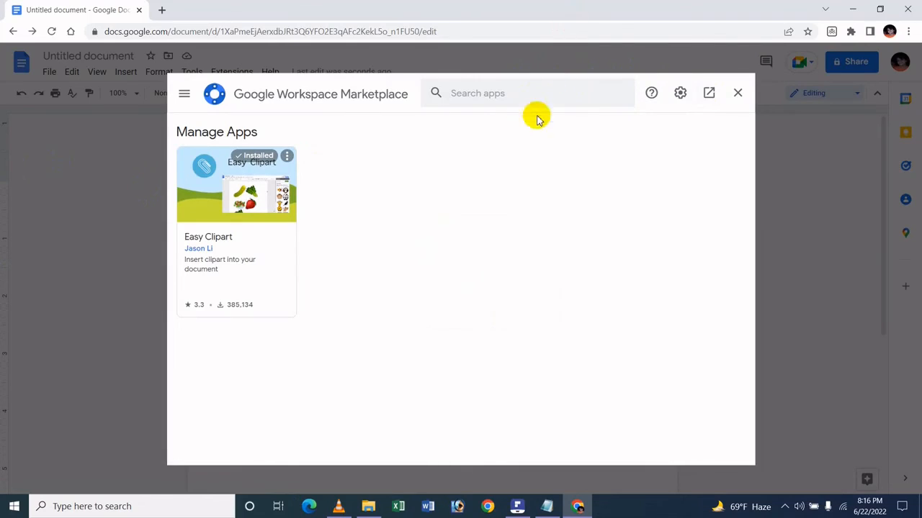
left_click(738, 94)
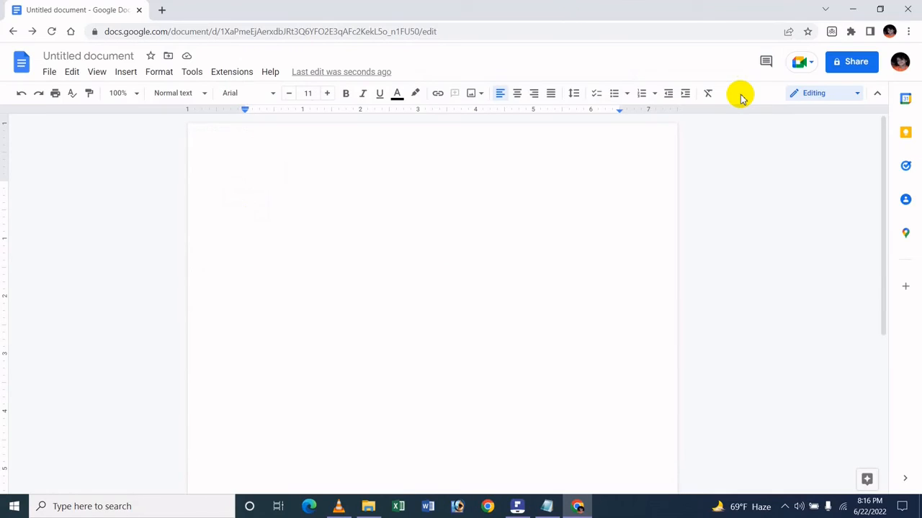
Open the Apps Script project editor from the document, look at the empty myFunction code, and close the editor
left_click(224, 73)
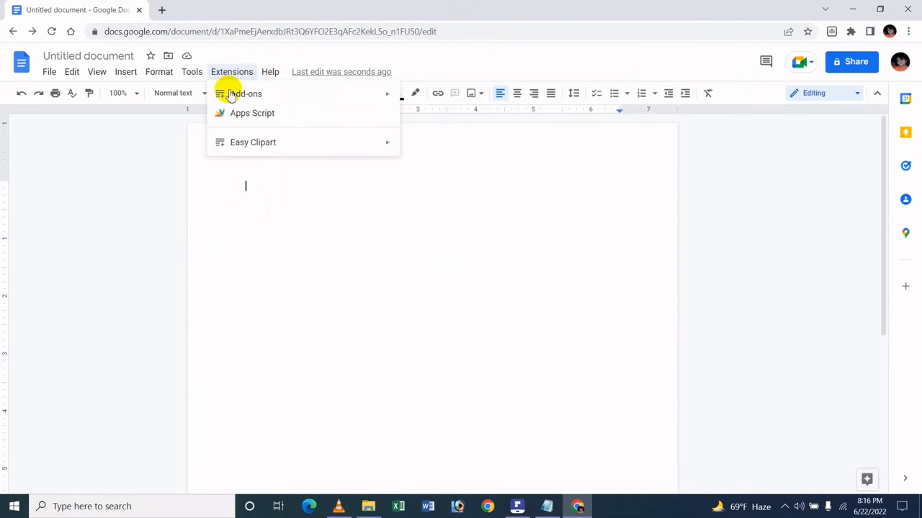
left_click(324, 122)
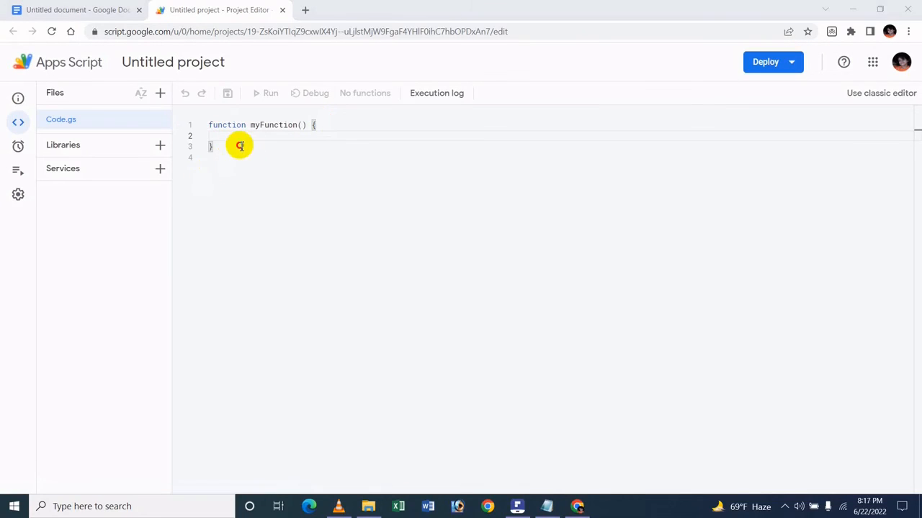
left_click(233, 148)
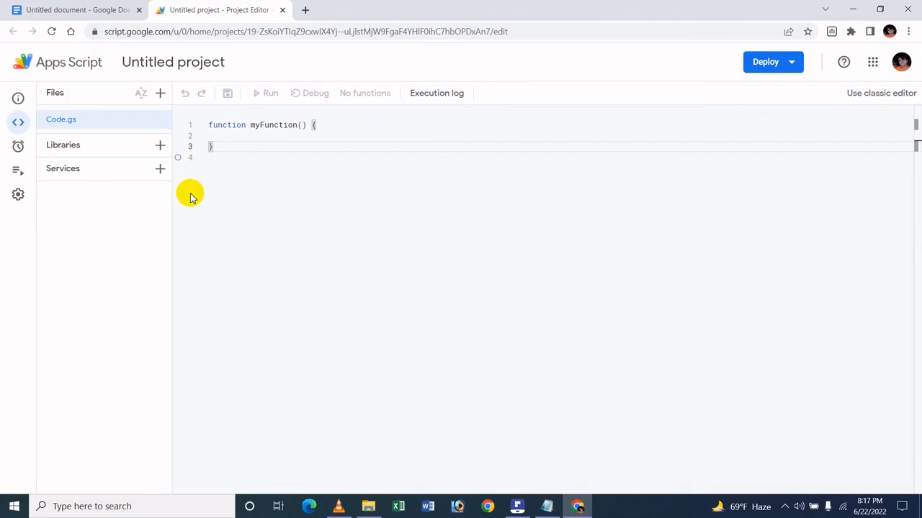
left_click(284, 10)
View the document add-ons, look at the usage options offered for Easy Clipart, and close the add-ons view
left_click(231, 72)
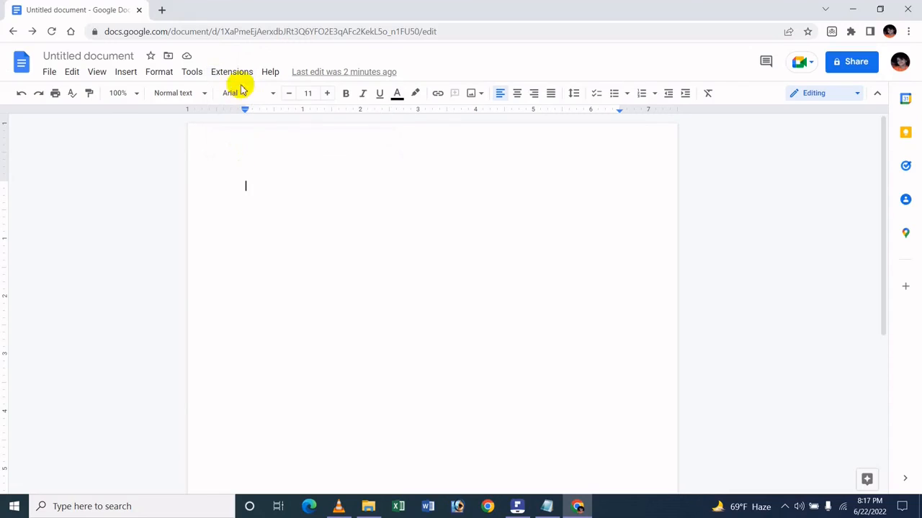
left_click(238, 72)
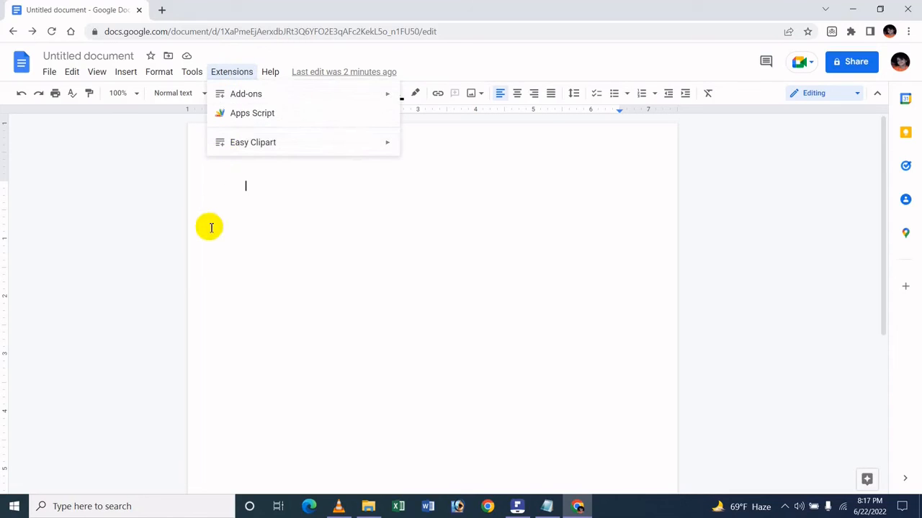
mouse_move(255, 103)
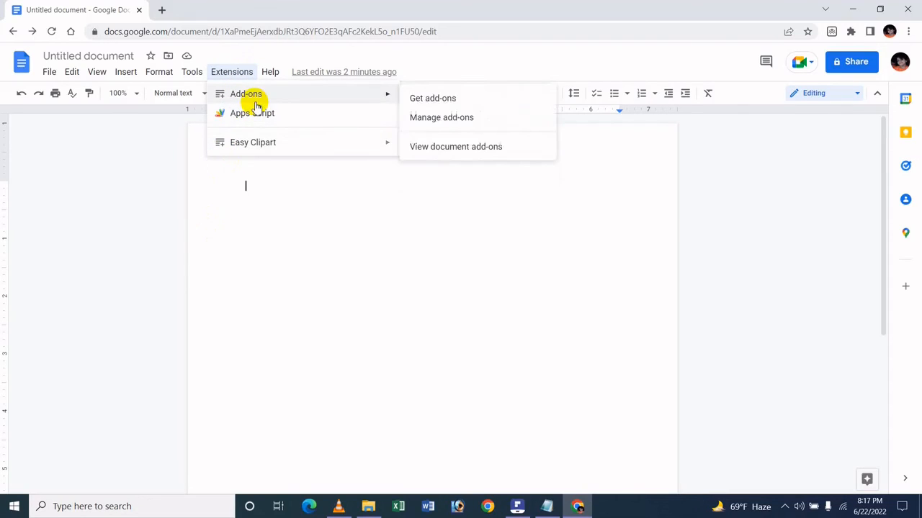
left_click(495, 150)
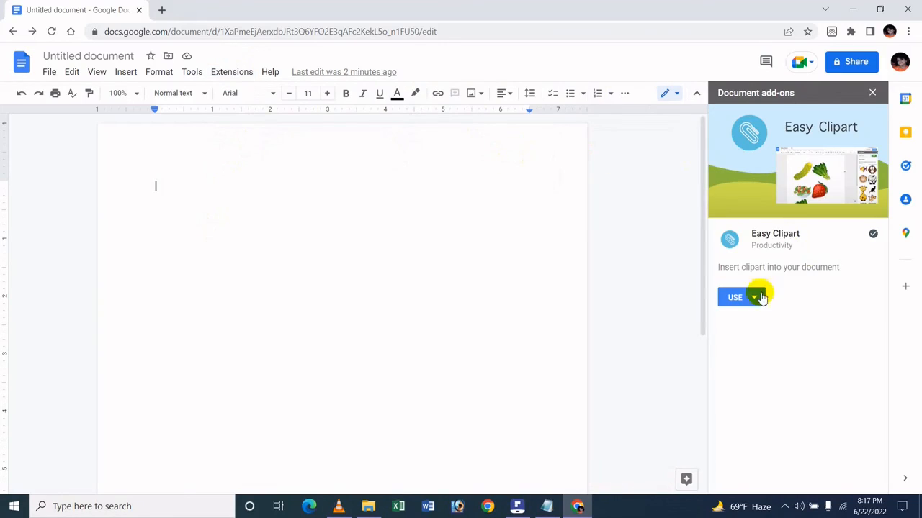
left_click(737, 309)
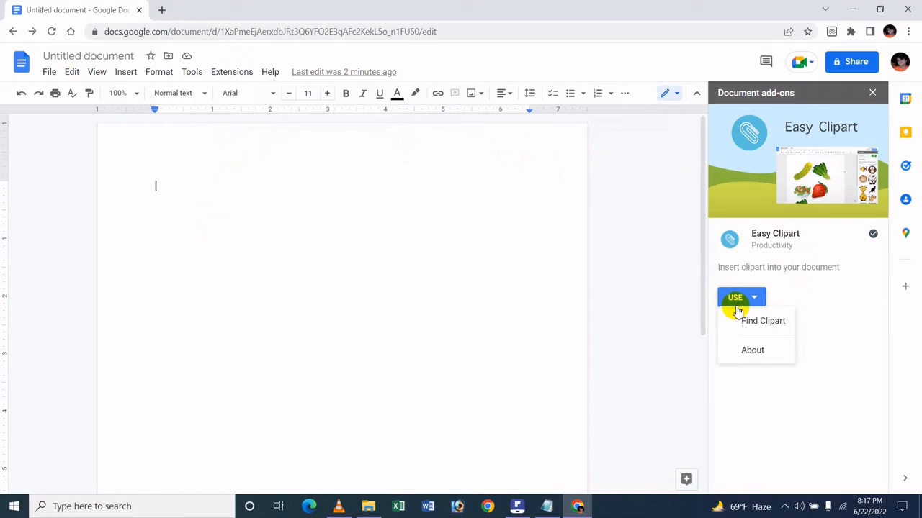
left_click(847, 291)
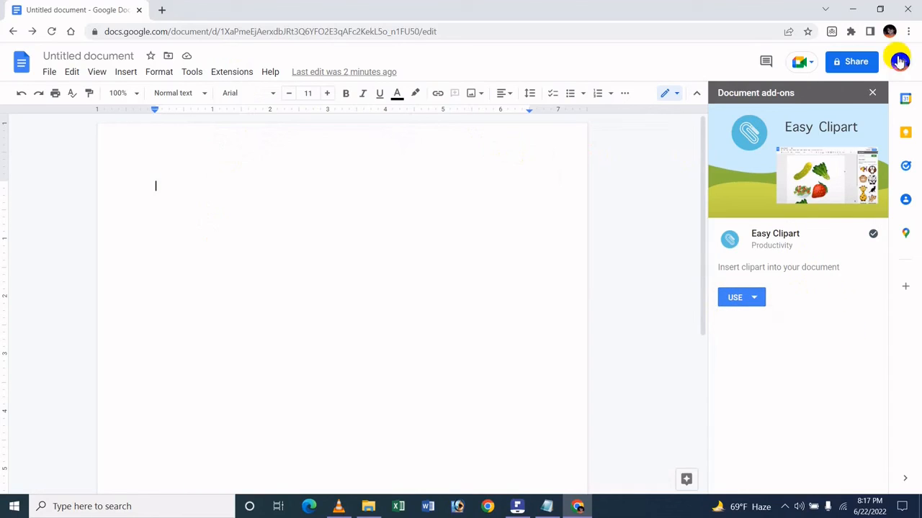
left_click(872, 93)
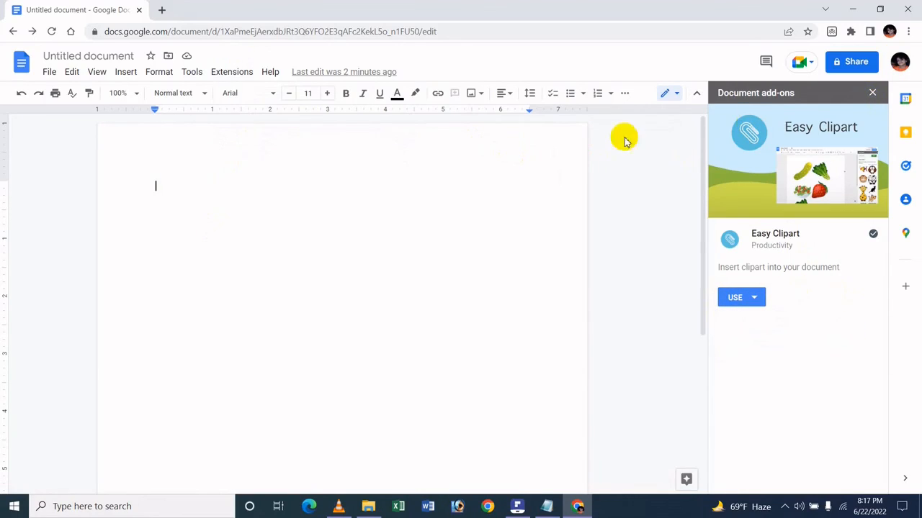
Switch to Wondershare PDFelement to show the title page of the "Google Docs A To Z Part 09 Use Extensions Menu In Bangla" PDF
left_click(232, 72)
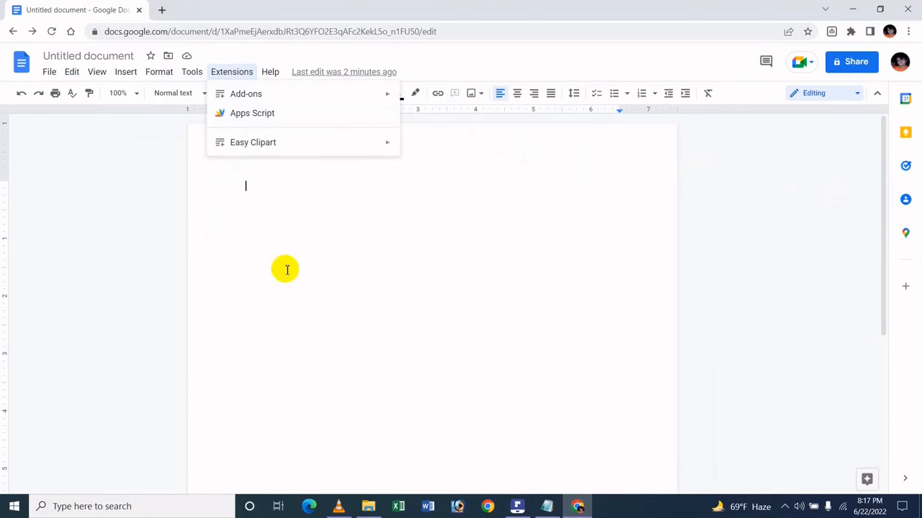
left_click(336, 219)
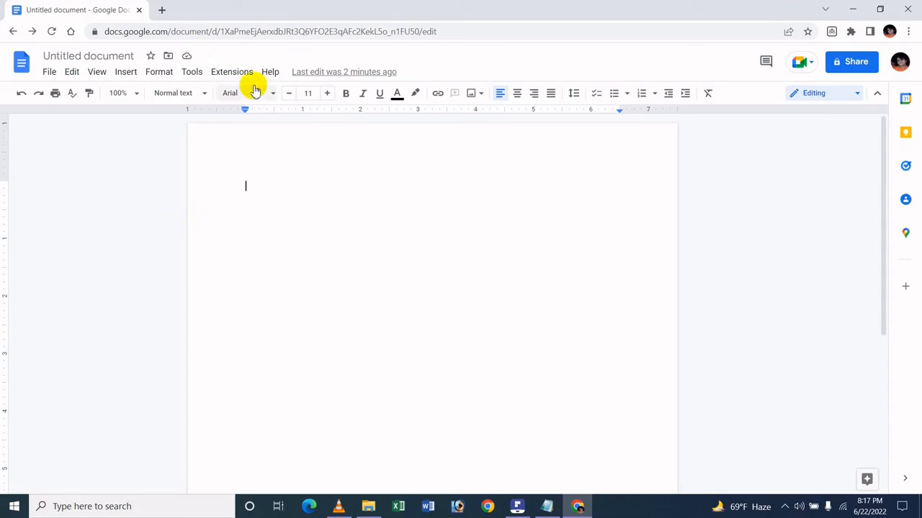
left_click(517, 507)
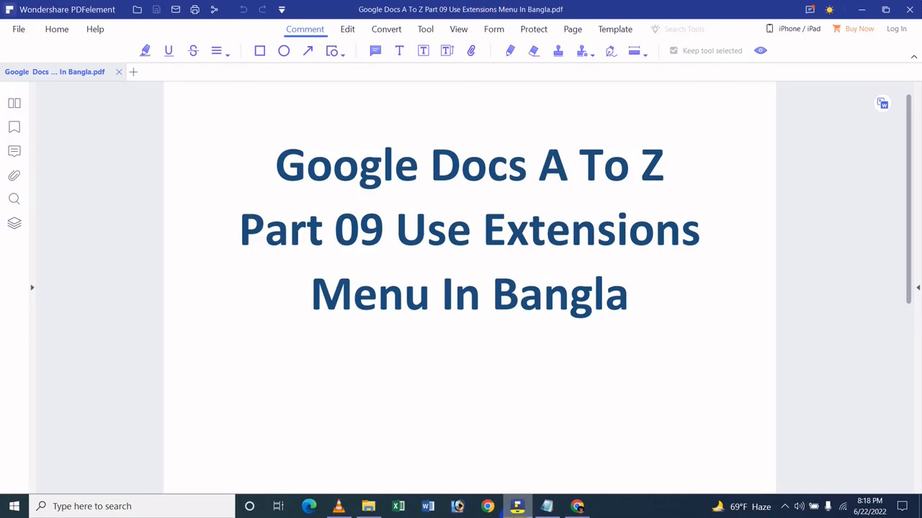